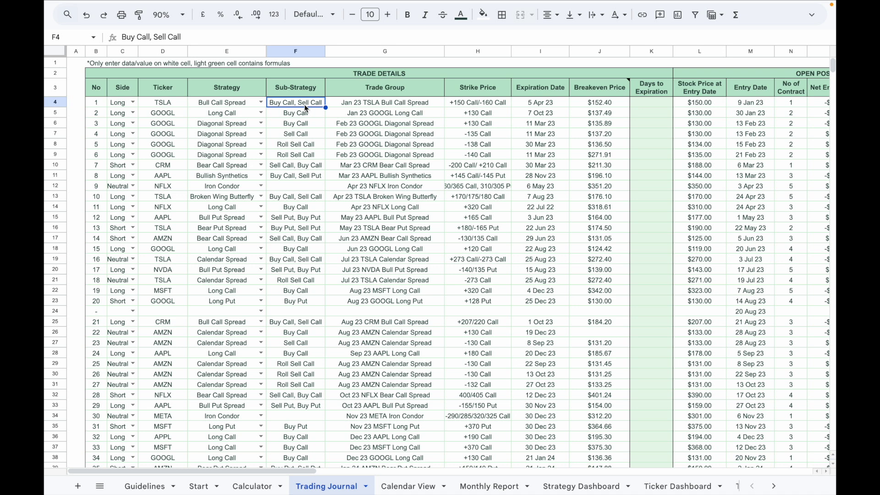
Step: Review the Start sheet's January 2023 start, $50,000.00 balance, Bear Put Spread strategy and keyword translations
click(402, 486)
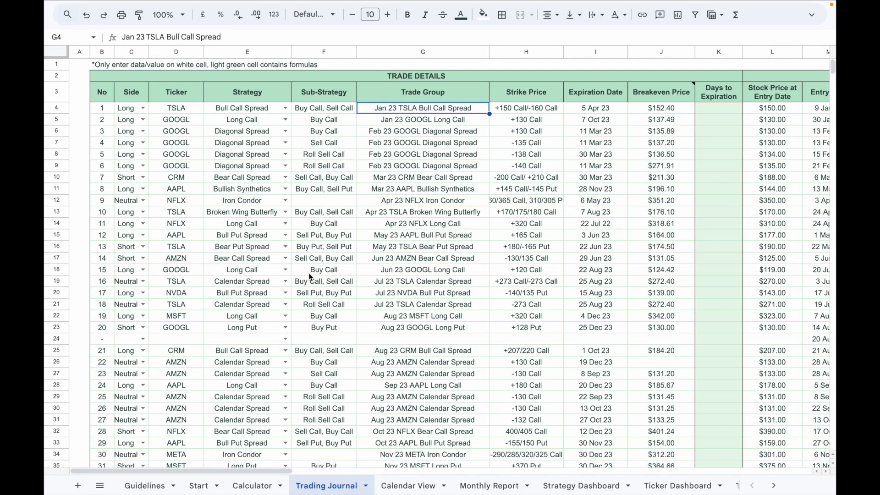
click(195, 484)
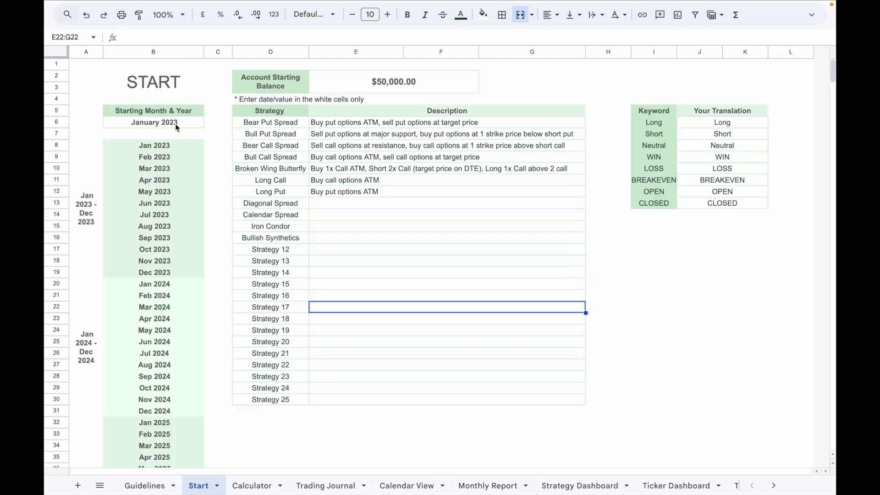
click(180, 122)
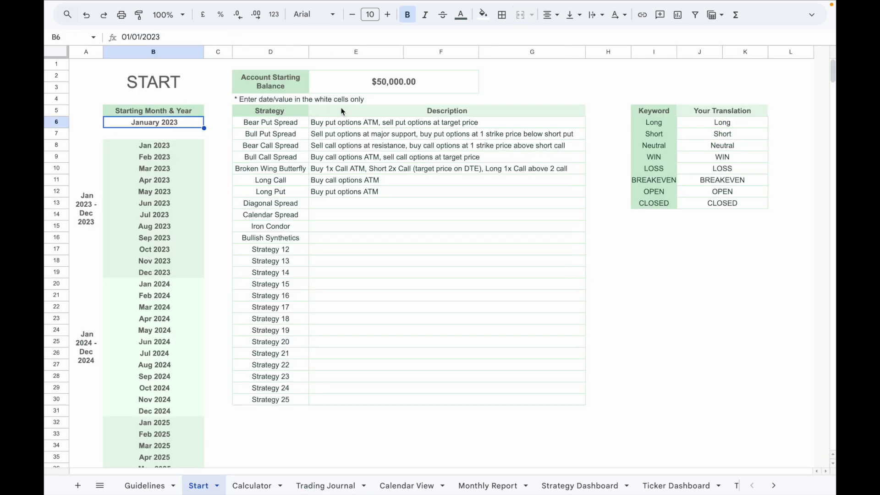
click(370, 91)
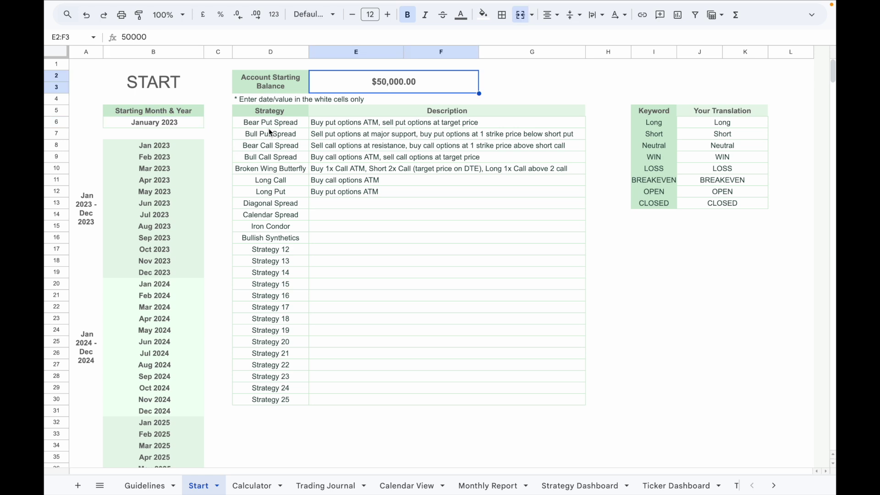
click(281, 128)
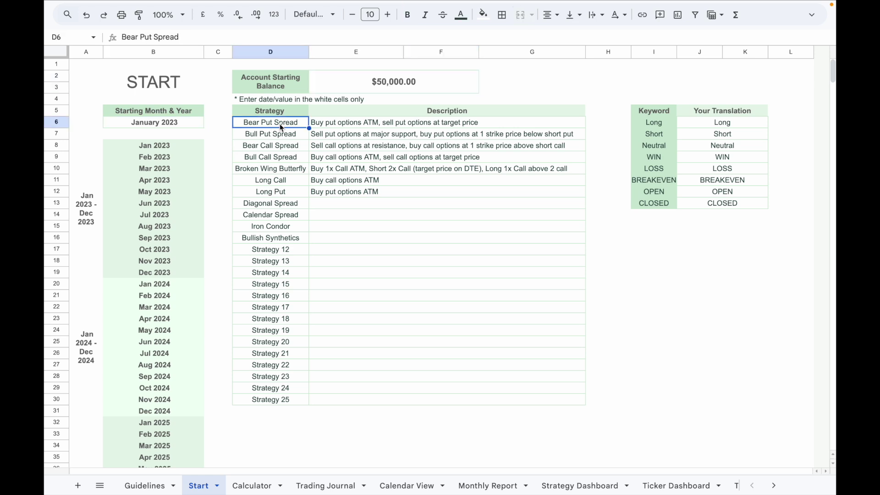
click(697, 130)
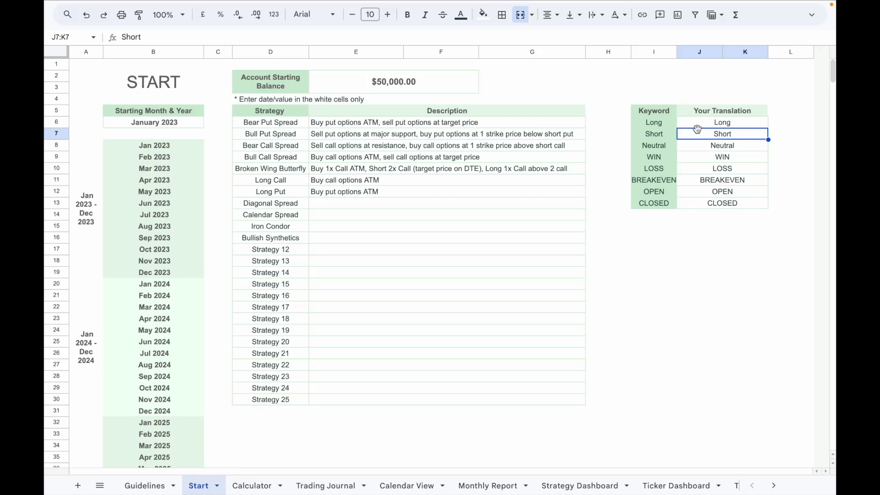
Step: Zoom the Calculator sheet to 125% and review its $5,000.00 value, 2% risk and calculators
key(ctrl+Page_Down)
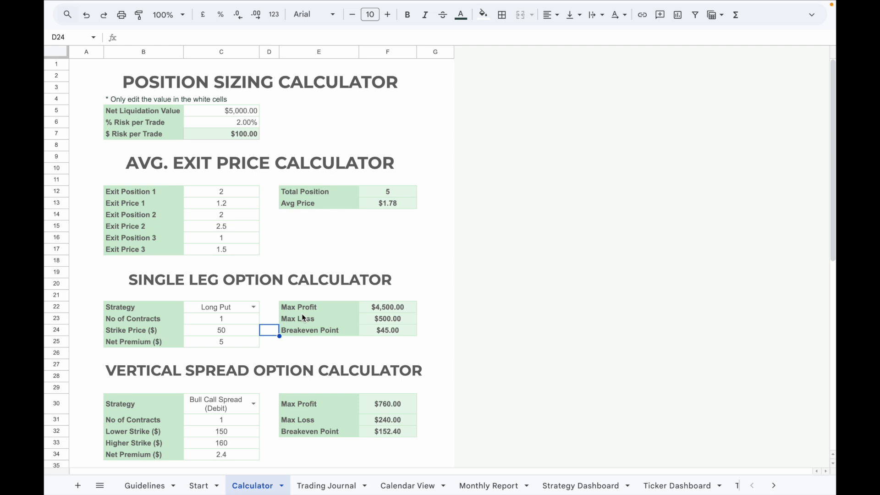
key(ctrl+alt+equal)
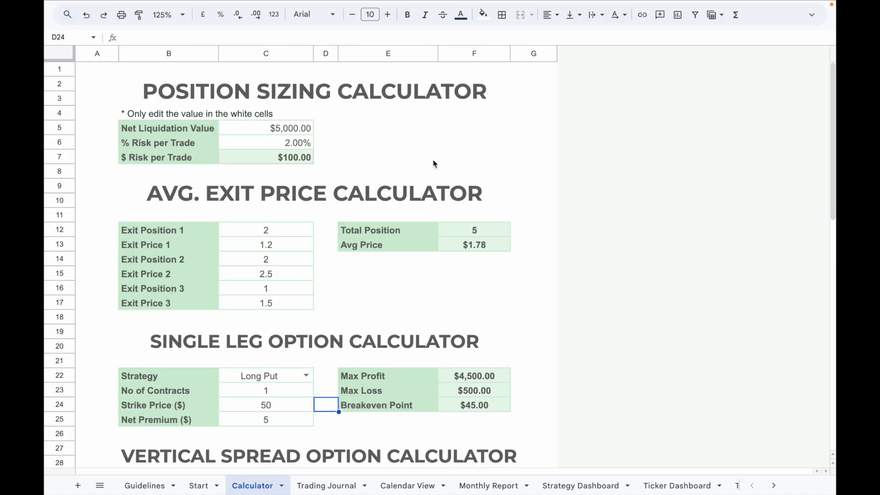
click(275, 132)
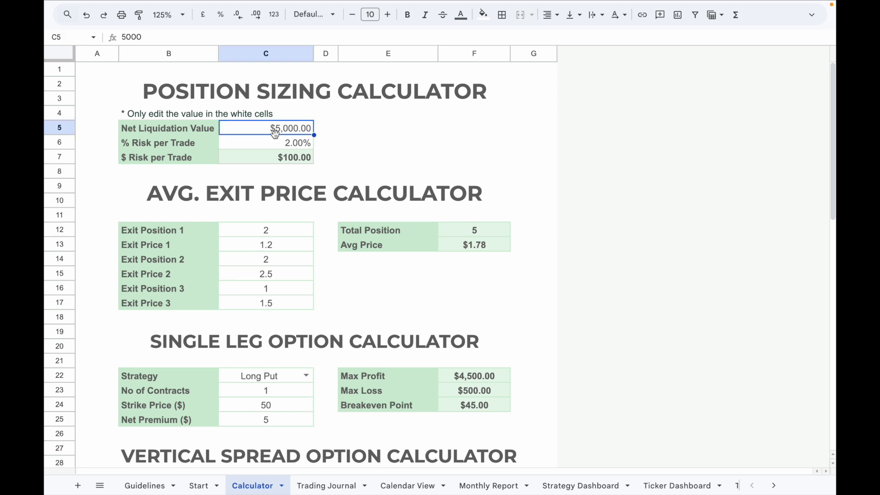
click(281, 143)
scroll(302, 216, down, 1)
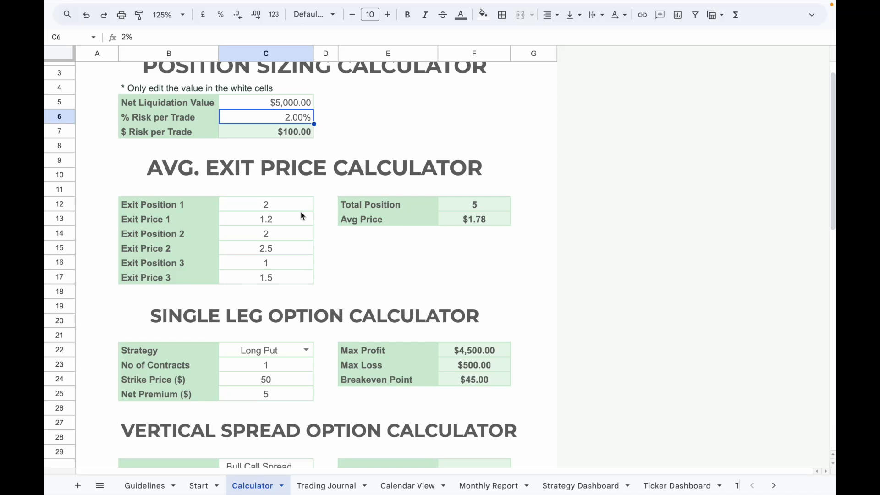
scroll(302, 216, down, 5)
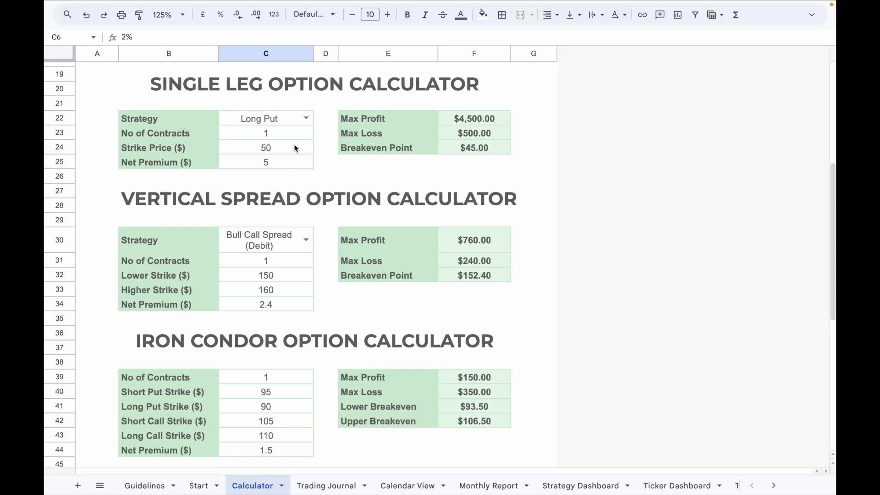
Step: Set the single-leg calculator's strategy to Long Call
click(306, 119)
click(292, 136)
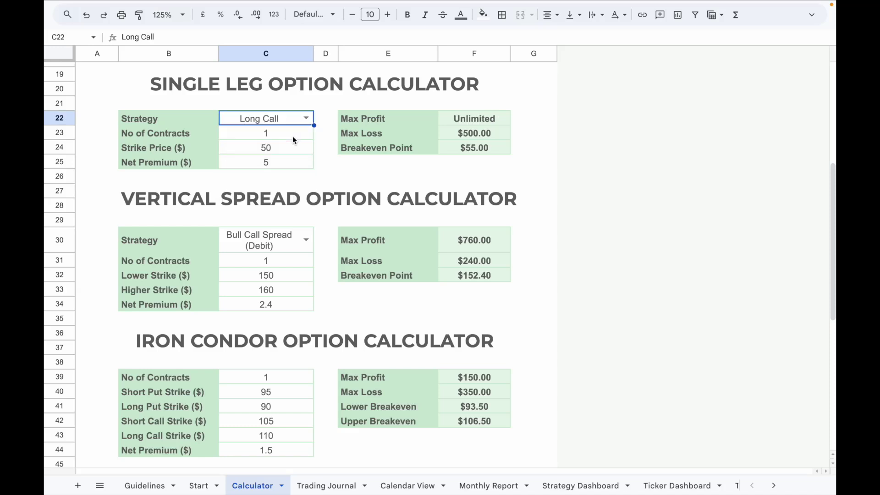
click(276, 153)
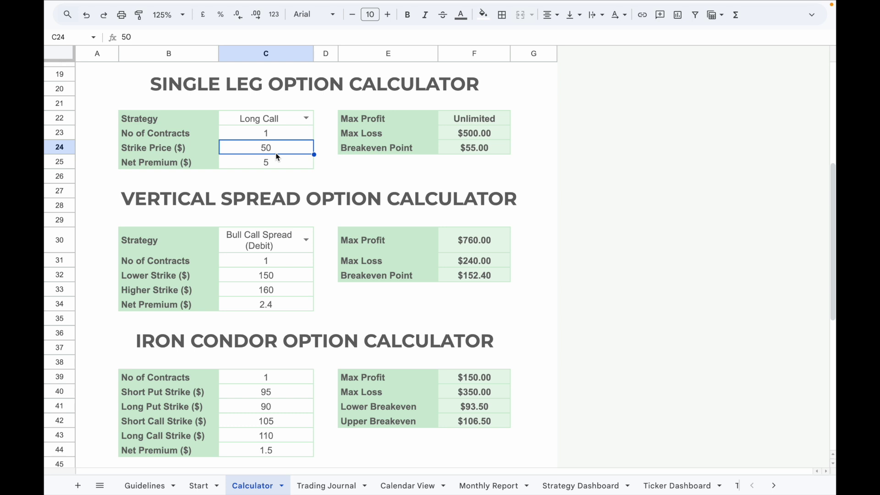
Step: Set the vertical spread calculator to Bear Put Spread (Debit) and scroll through the rest
click(283, 246)
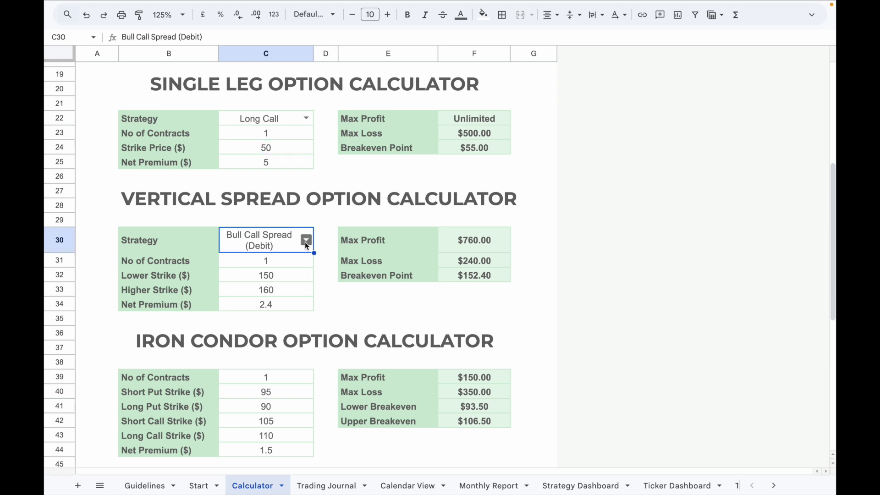
click(305, 241)
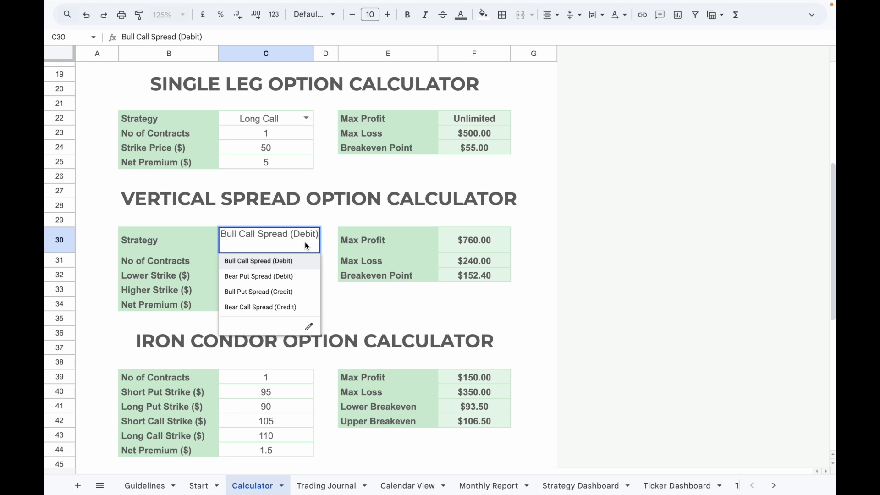
click(291, 275)
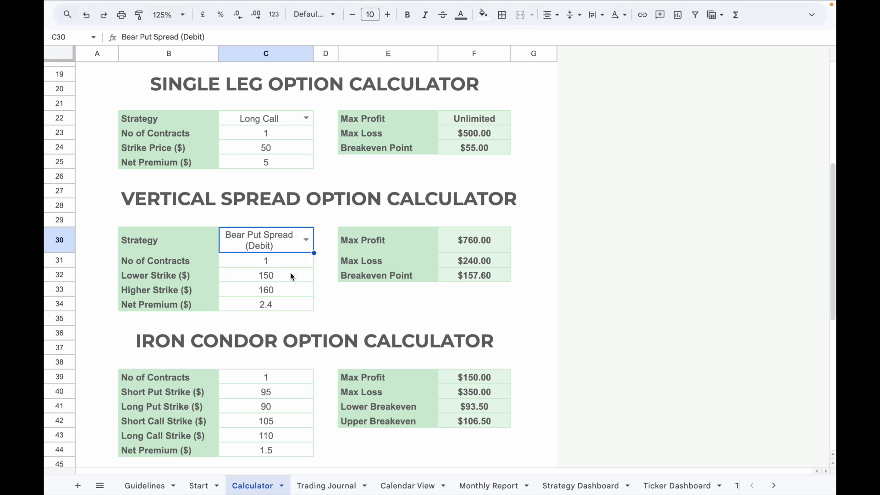
scroll(290, 272, down, 5)
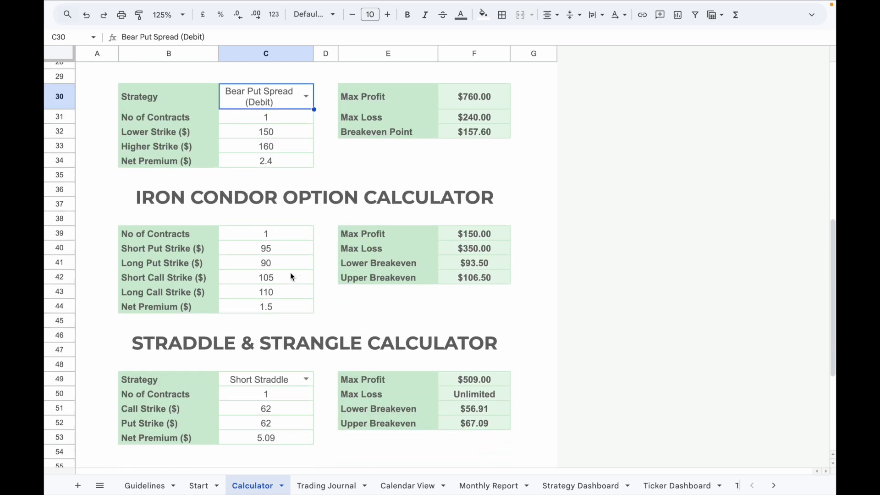
scroll(291, 276, down, 3)
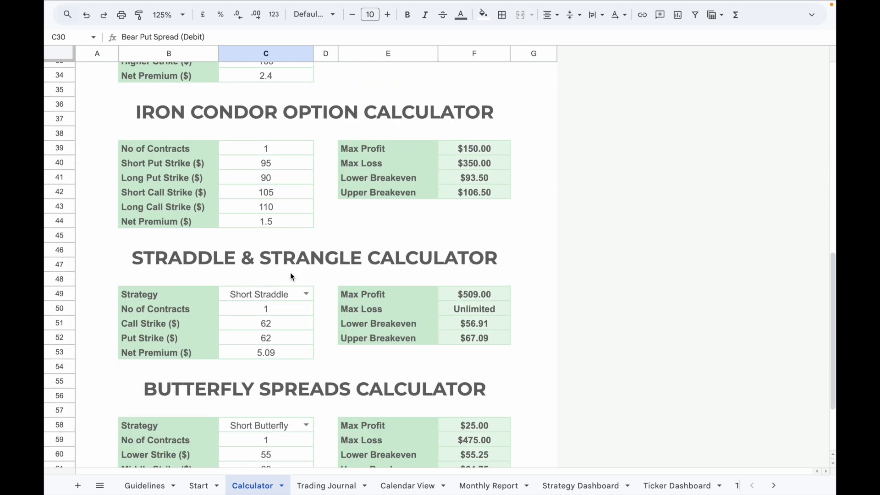
scroll(292, 276, down, 3)
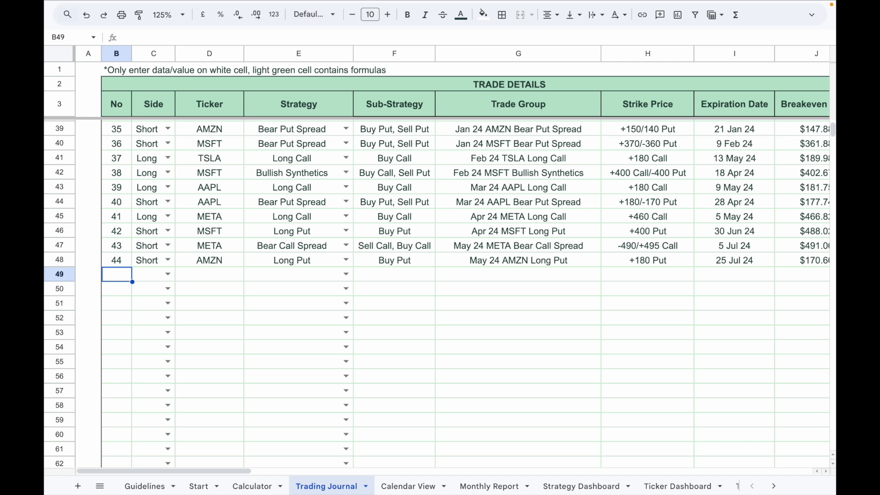
Step: Start trade 45 in row 49 as a Short SPY Long Put
text(45)
key(Tab)
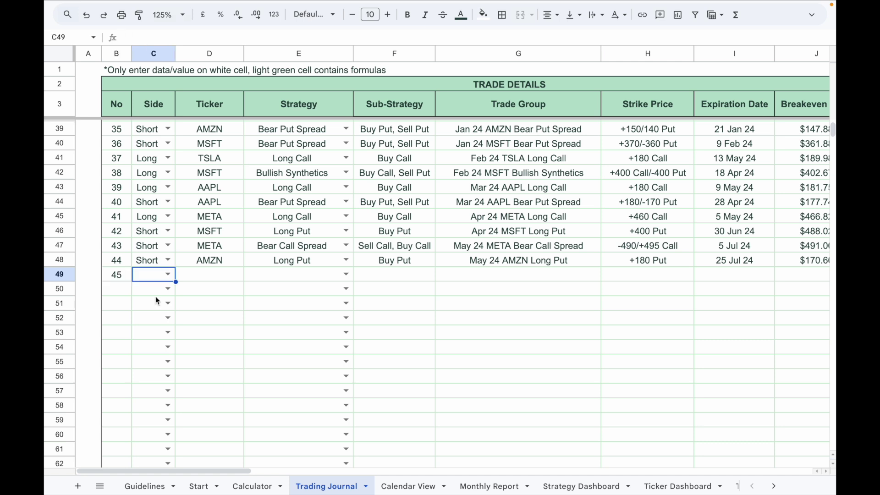
click(169, 275)
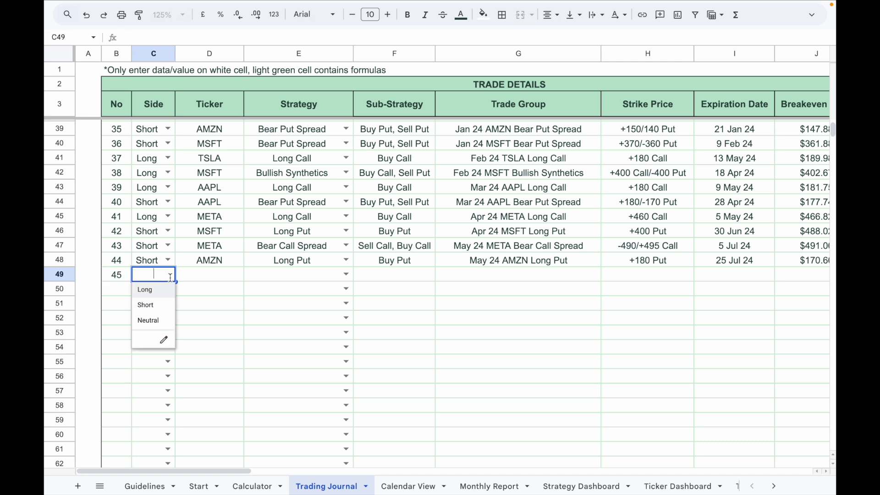
click(163, 313)
click(217, 278)
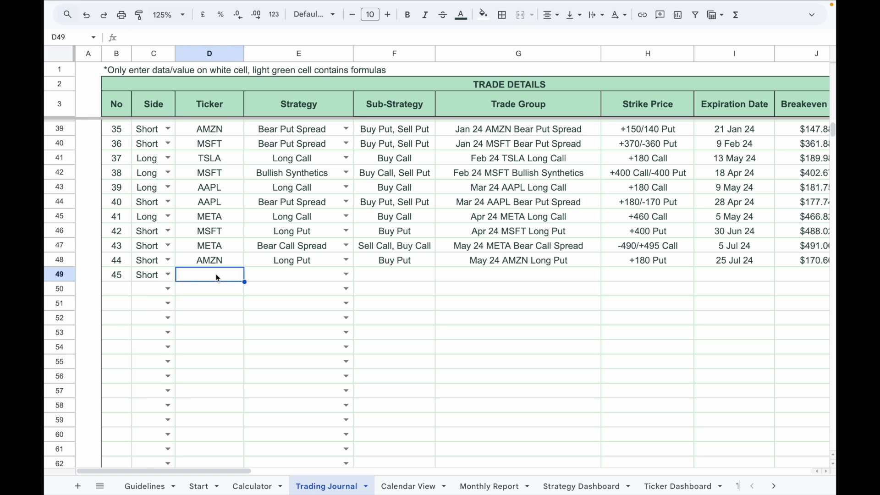
text(SPY)
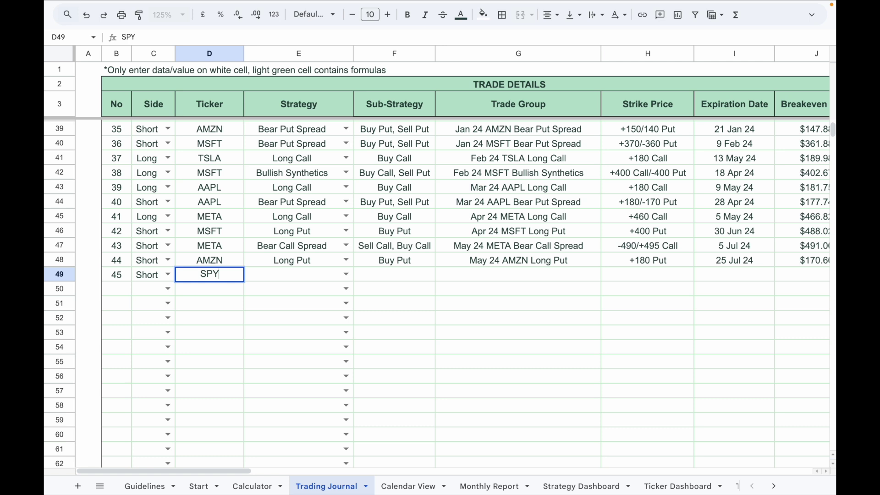
key(Tab)
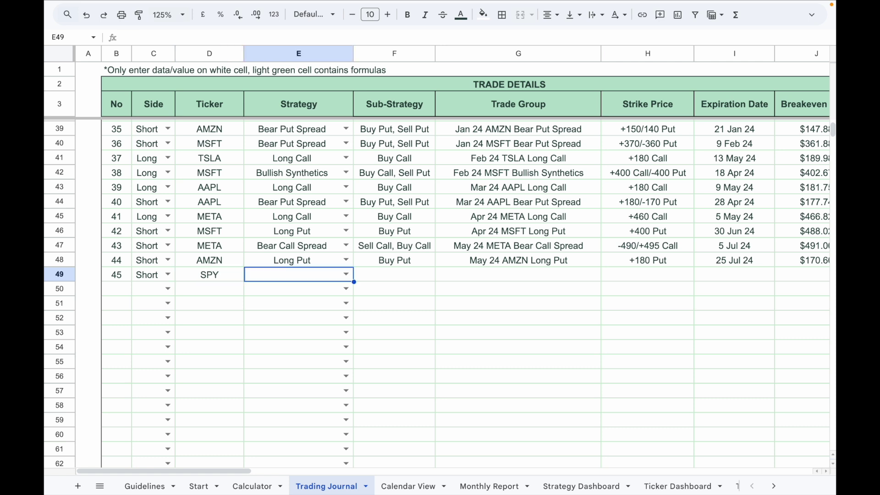
click(346, 275)
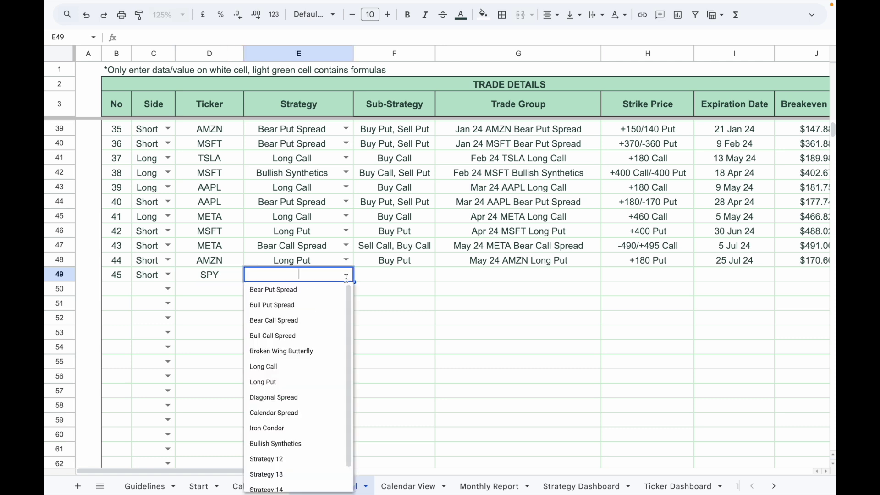
click(315, 382)
Step: Give trade 45 sub-strategy Buy Put, group SEP 25 SPY Long Put, strike +600 Put, expiry 30 Dec 25
click(412, 279)
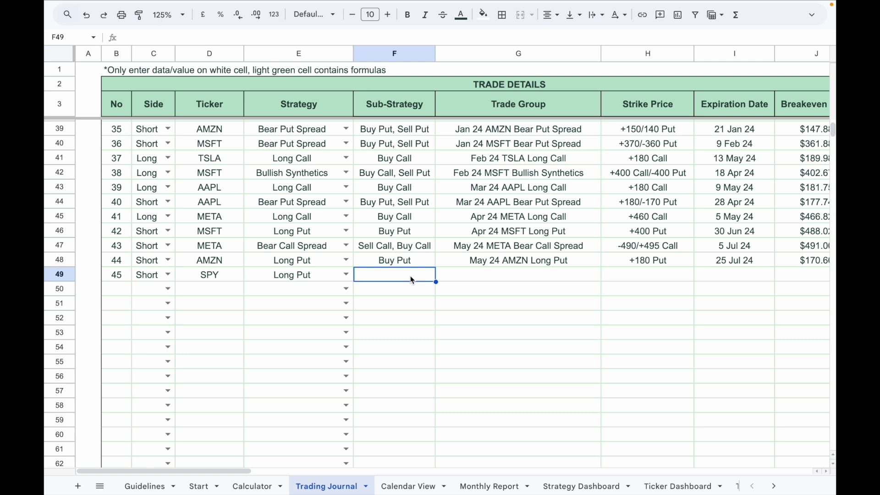
key(Return)
text(Buy Pu)
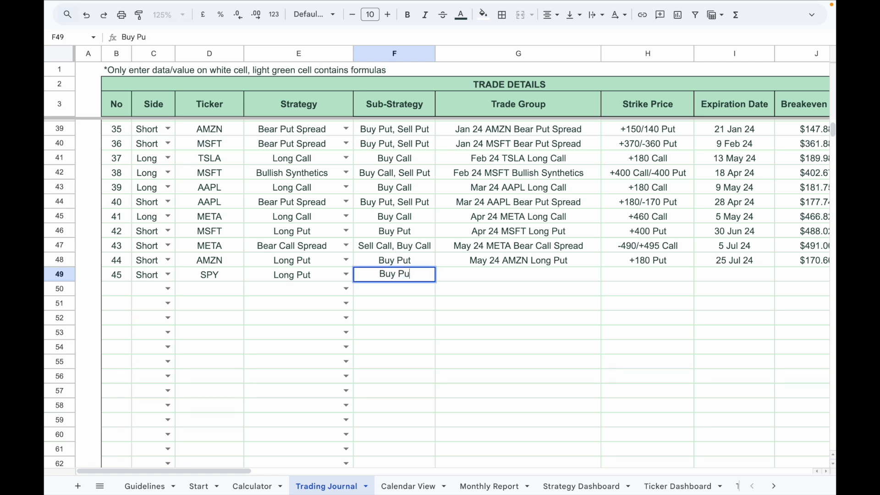
text(t)
key(Tab)
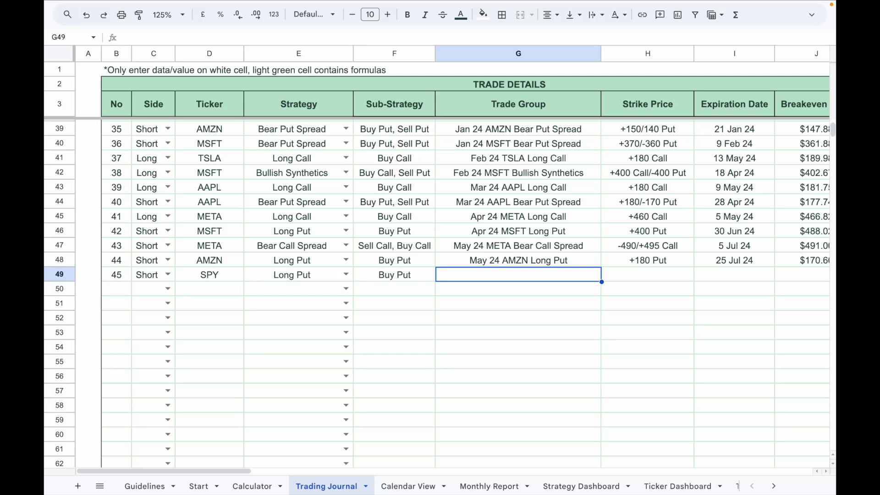
text(SEP 2)
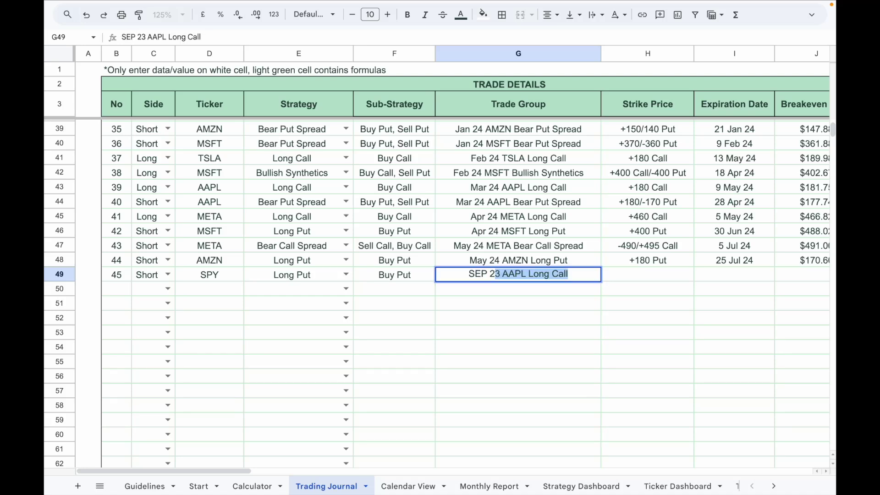
text(5 SPY )
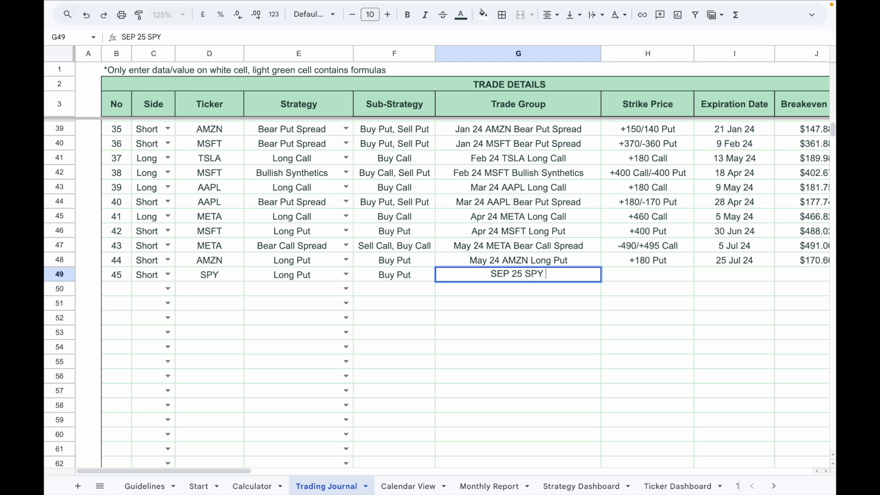
text(Long Put)
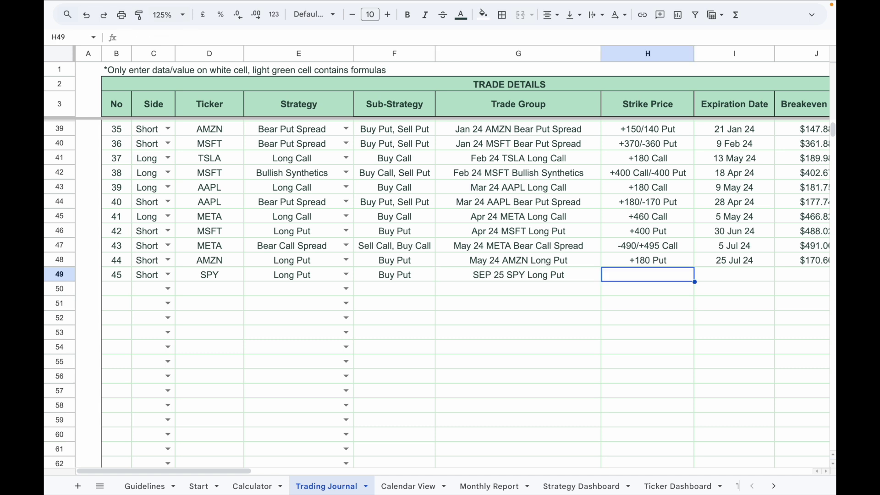
text('+)
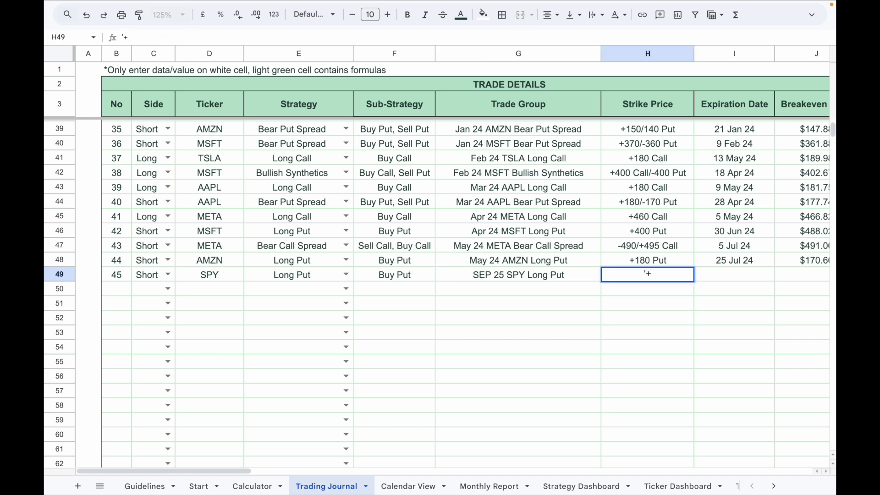
text(600 Put)
key(Tab)
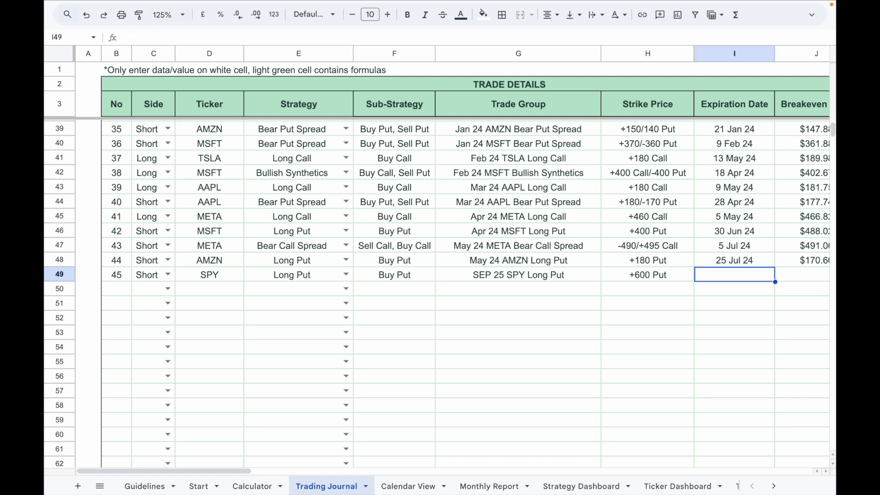
text(30 Dec 25)
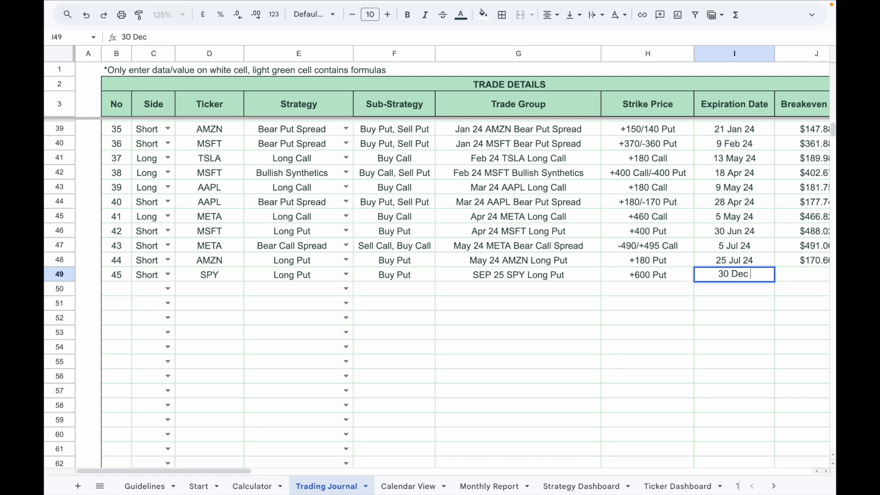
key(Tab)
Step: Enter trade 45's entry date 9 Sep 25, 2 contracts and -2.30 net entry price
scroll(384, 300, right, 5)
click(384, 300)
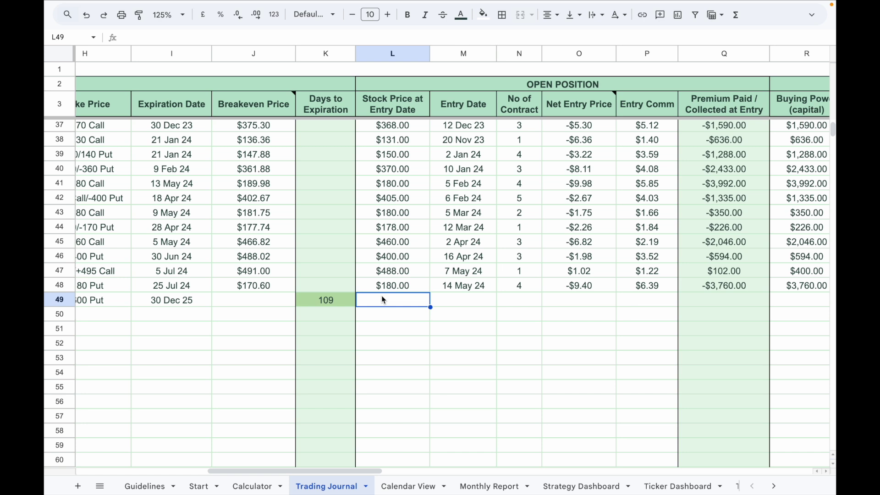
click(452, 301)
text(9 Sep 25)
key(Tab)
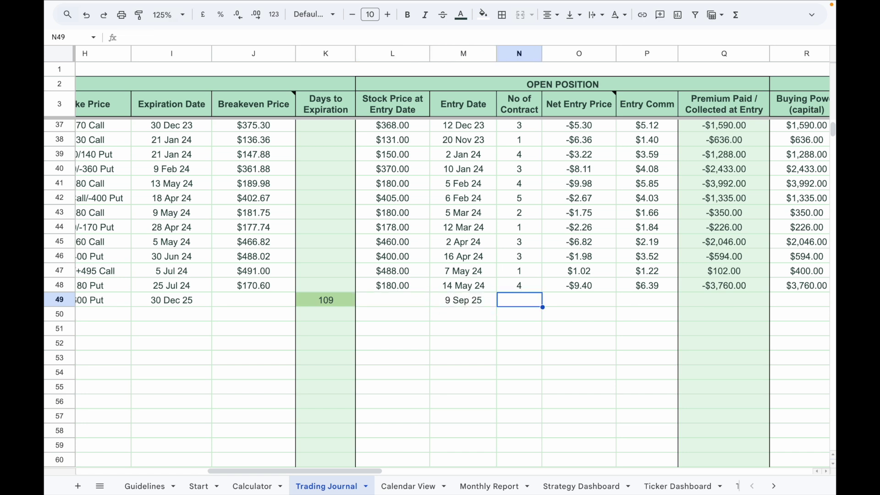
text(2)
key(Tab)
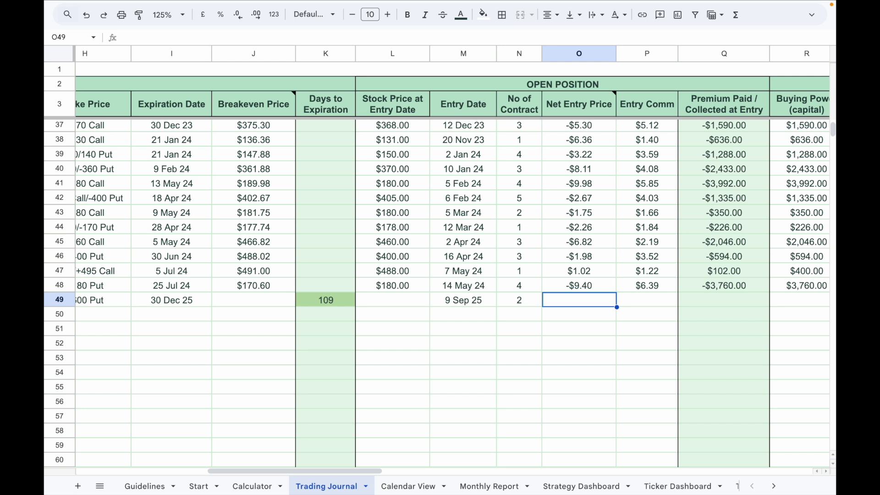
text(-2.3)
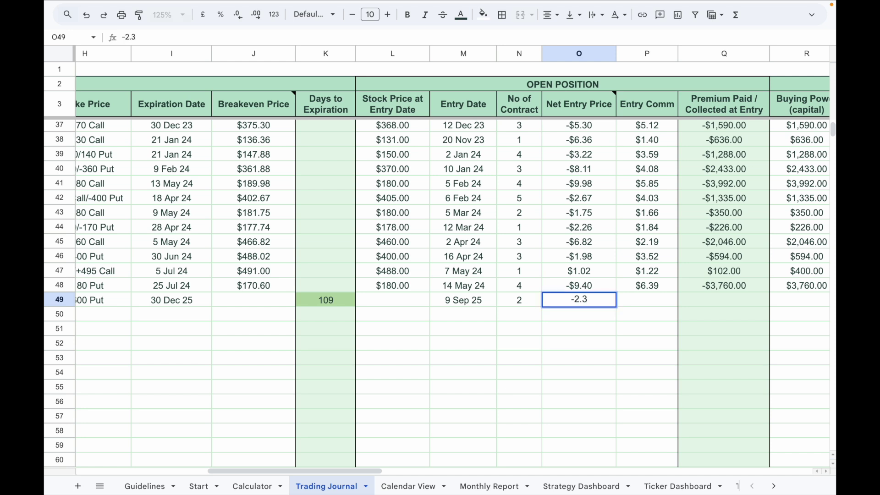
key(Return)
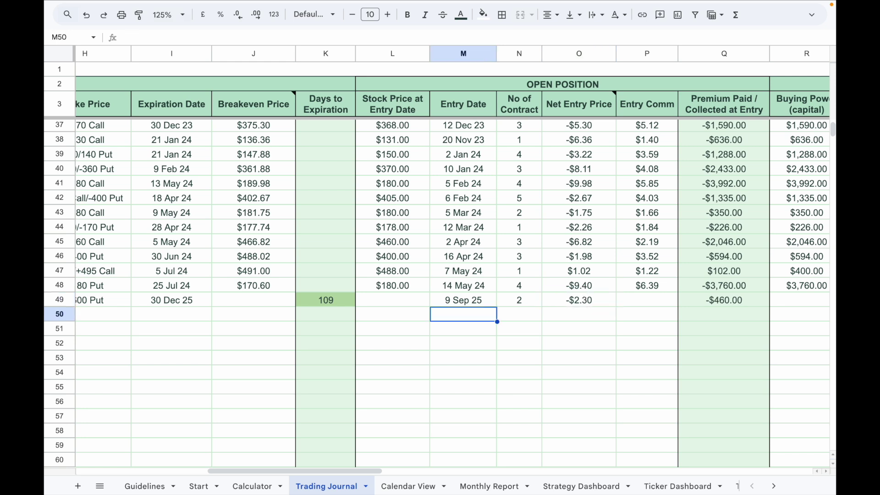
scroll(469, 309, right, 5)
click(471, 311)
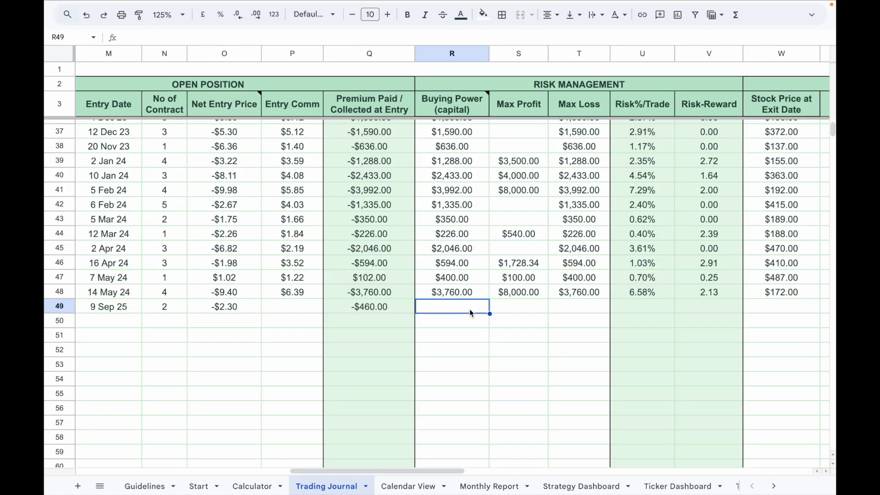
click(517, 313)
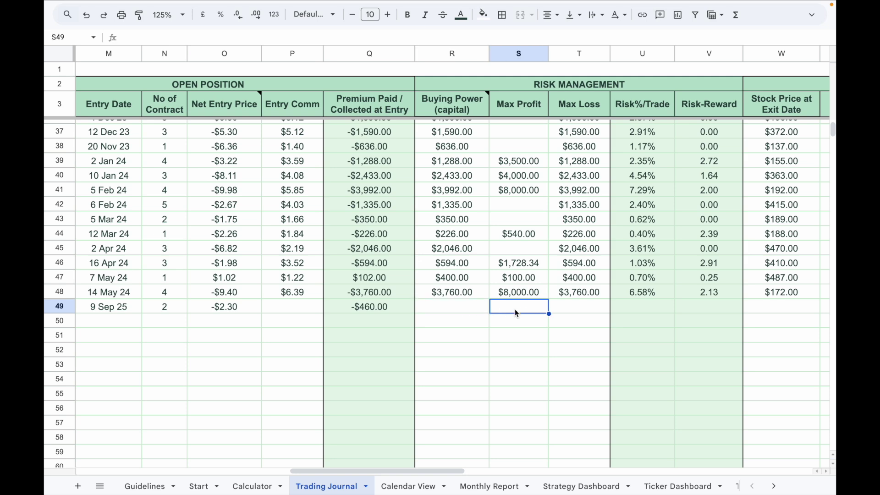
key(ctrl+shift+Page_Up)
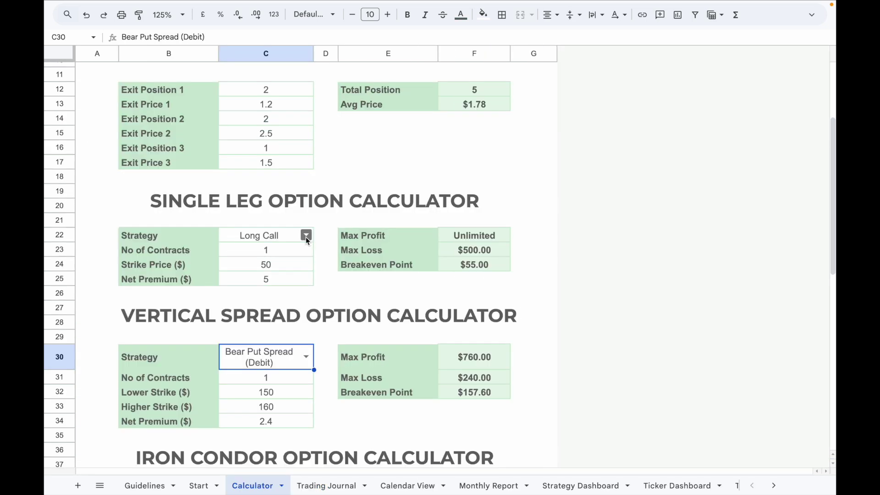
key(ctrl+shift+Page_Down)
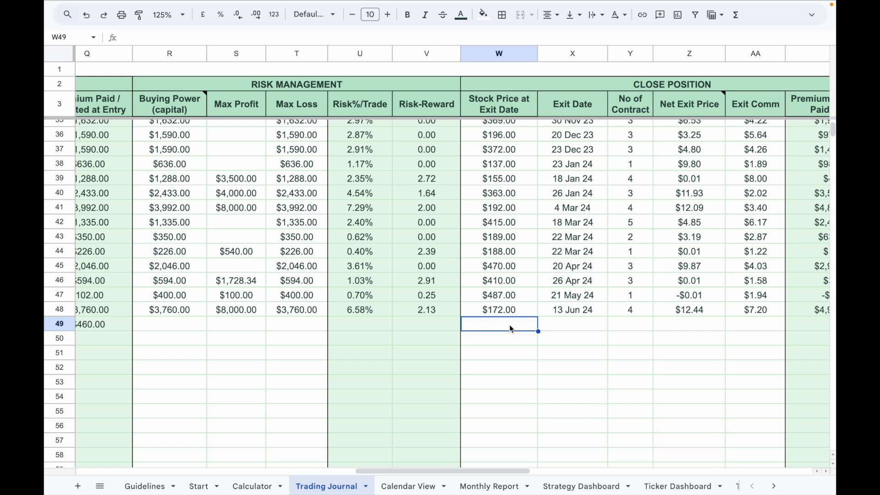
click(635, 327)
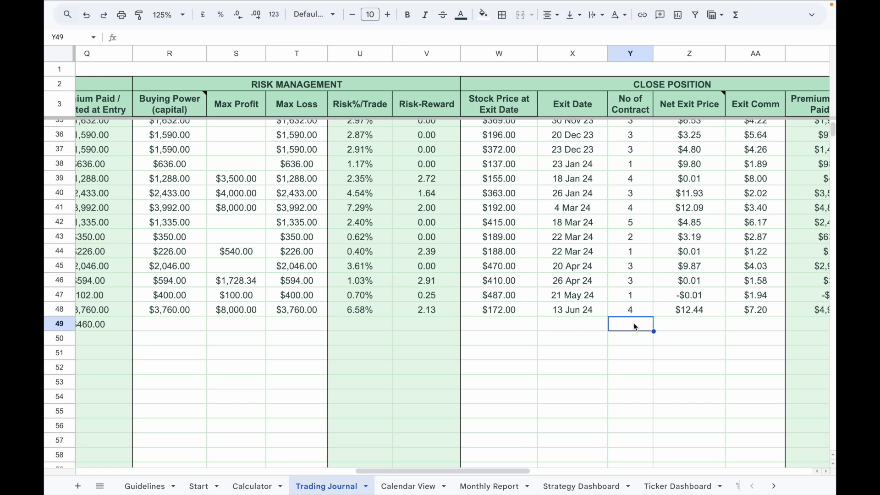
click(668, 324)
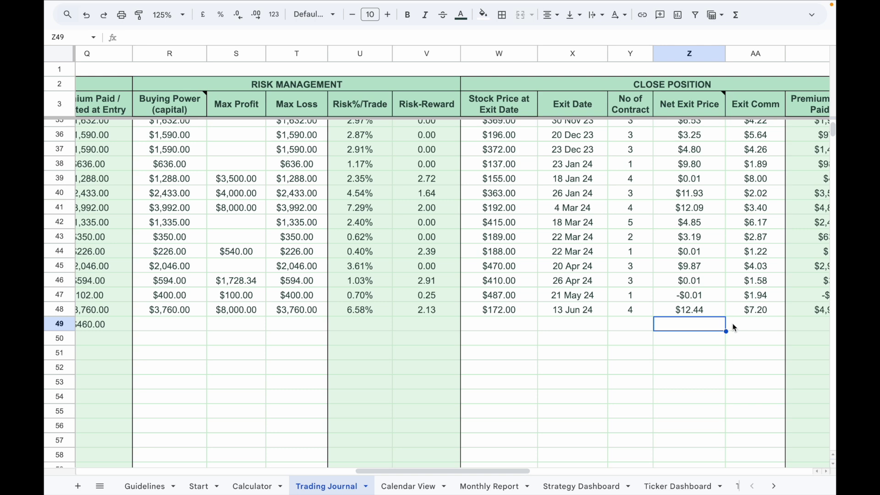
click(734, 327)
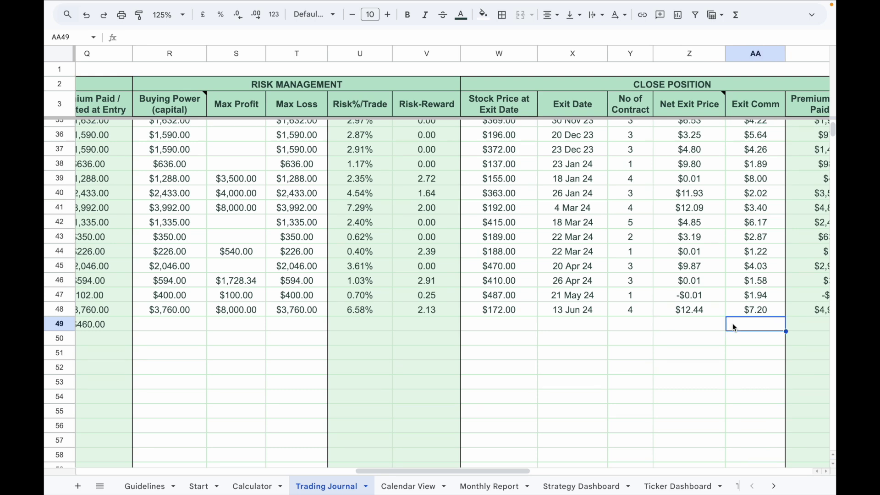
Step: Add trade 46 as a Long AAPL Diagonal Spread in row 50
click(118, 353)
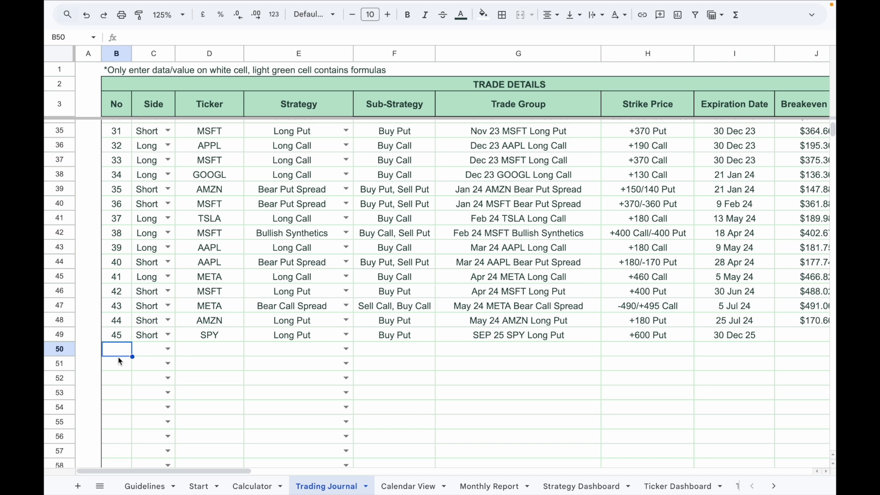
text(46)
key(Tab)
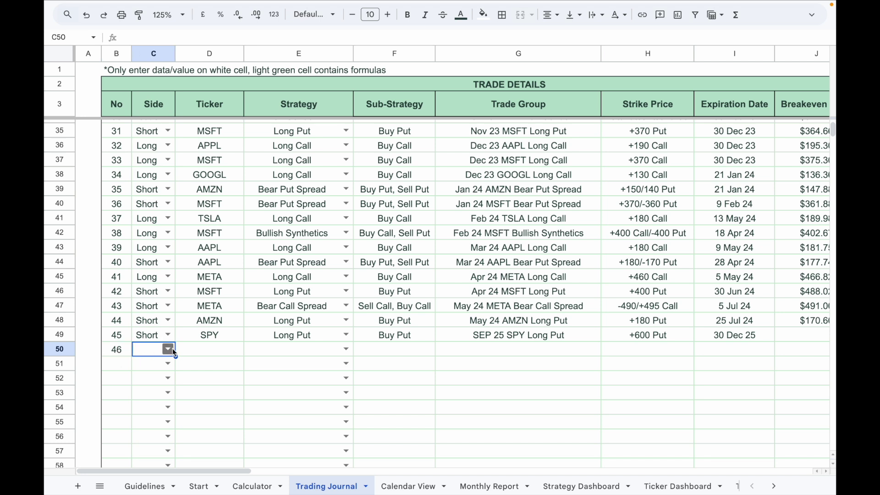
click(169, 350)
click(146, 364)
click(211, 350)
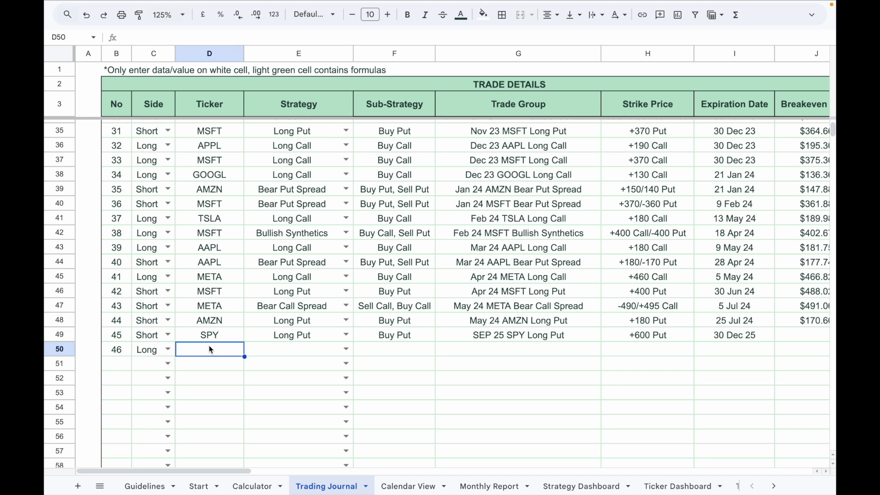
text(AAPL)
key(Tab)
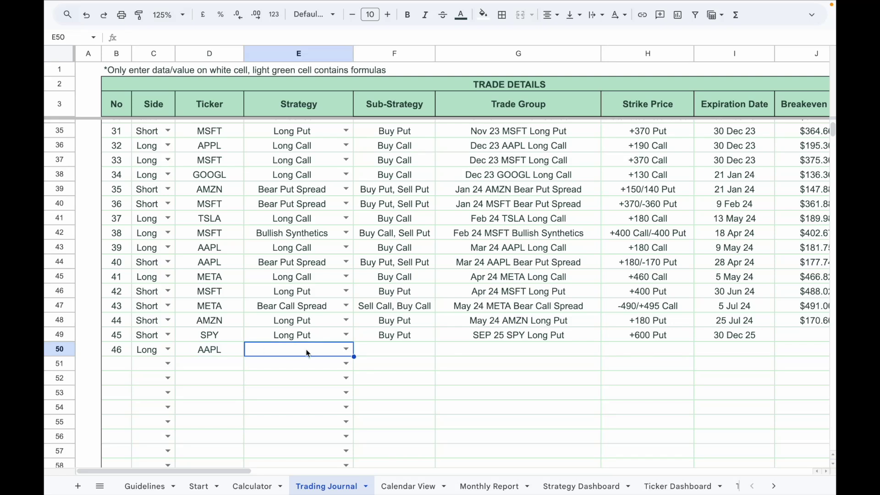
click(347, 348)
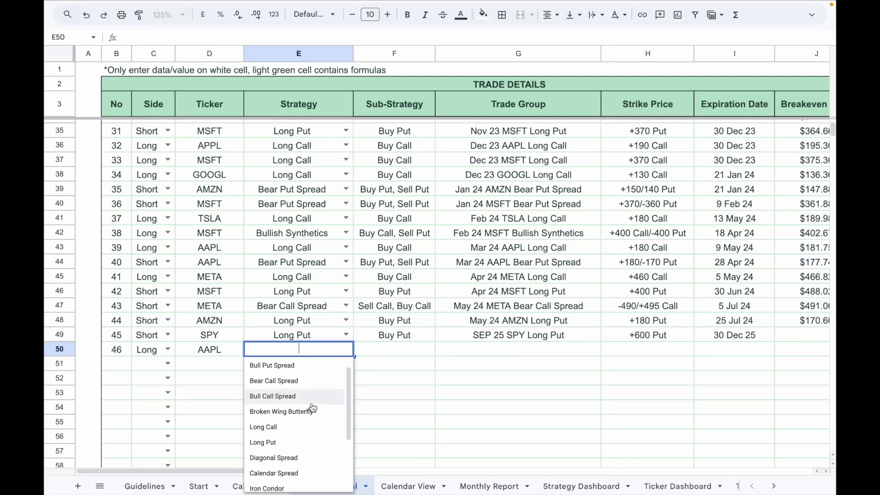
scroll(313, 407, down, 1)
click(298, 411)
Step: Enter the three legs' sub-strategies: Buy Call, Sell Call and Roll Sell Call
click(409, 353)
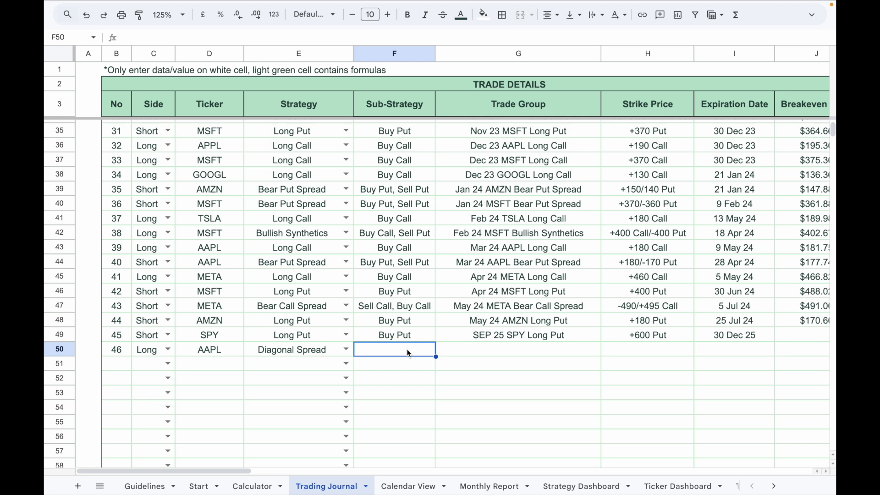
text(Buy Call)
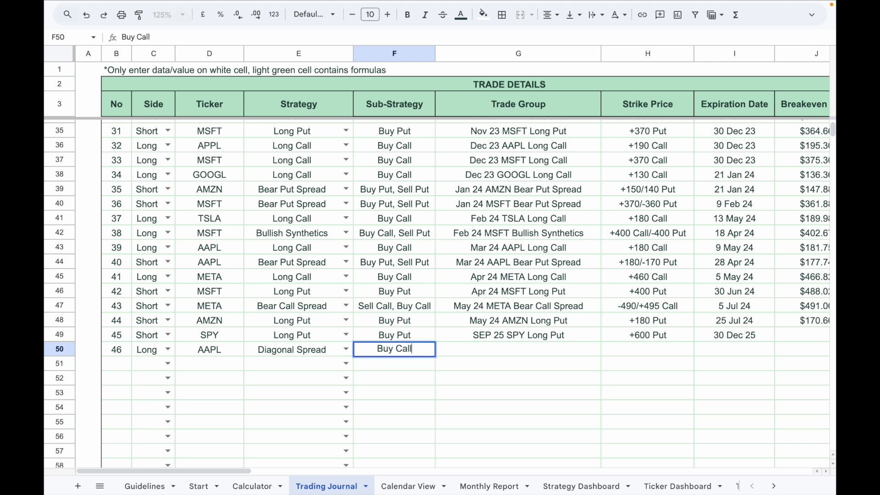
key(Return)
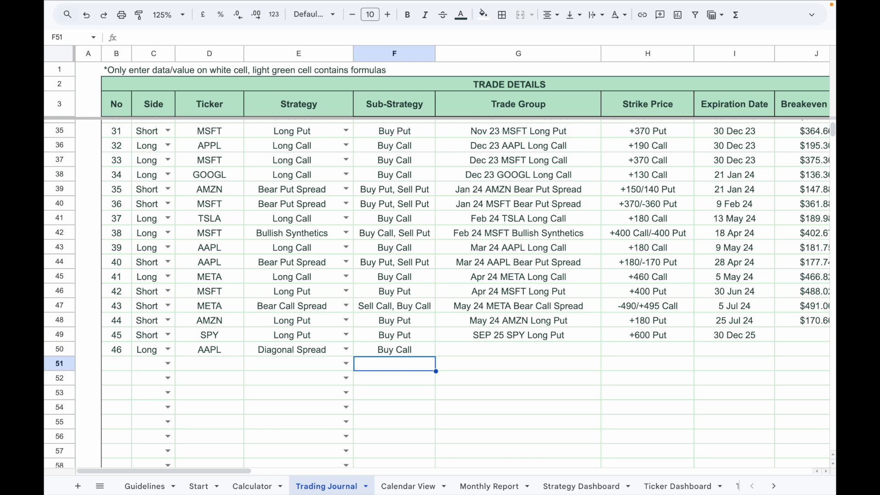
text(Sell Call)
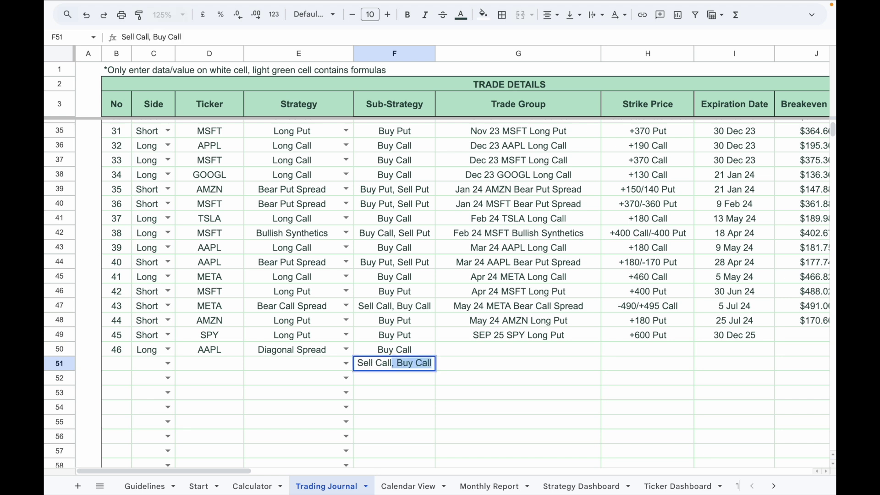
key(BackSpace)
key(Return)
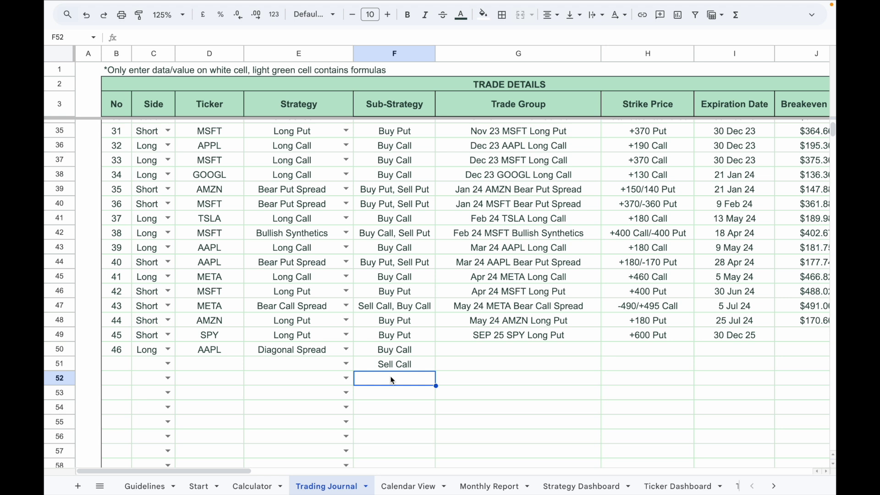
text(Roll Sell )
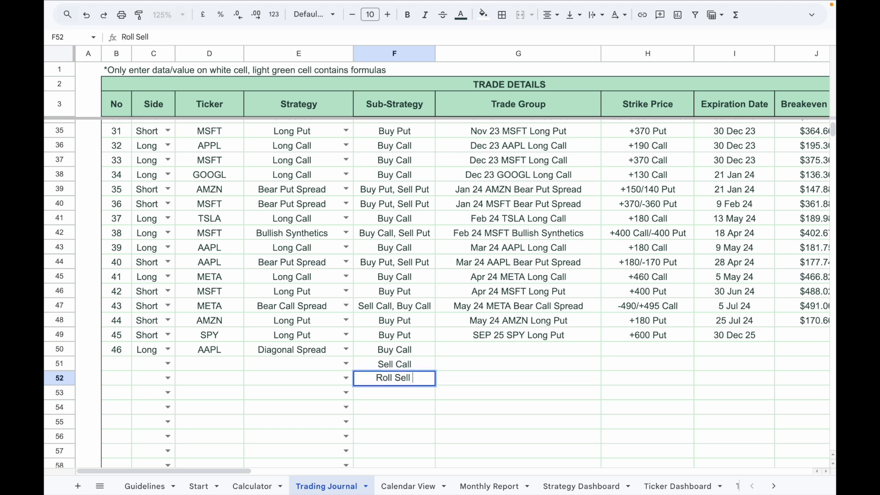
text(Call)
key(Return)
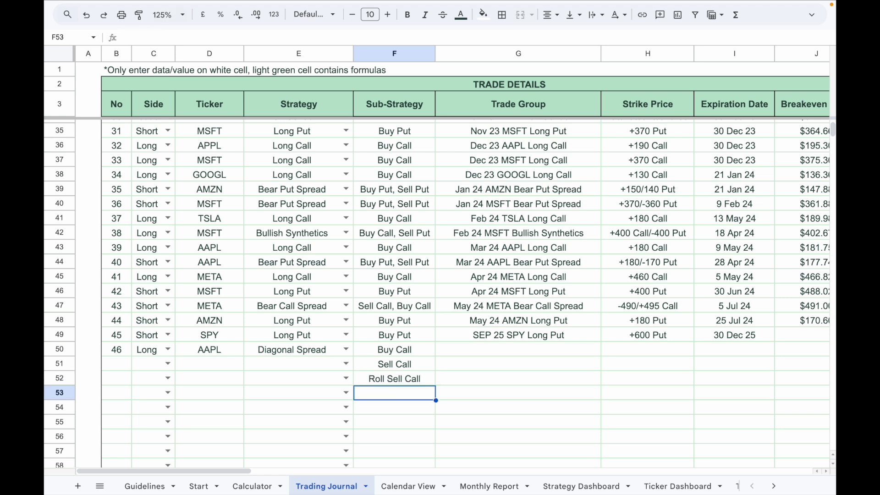
click(477, 349)
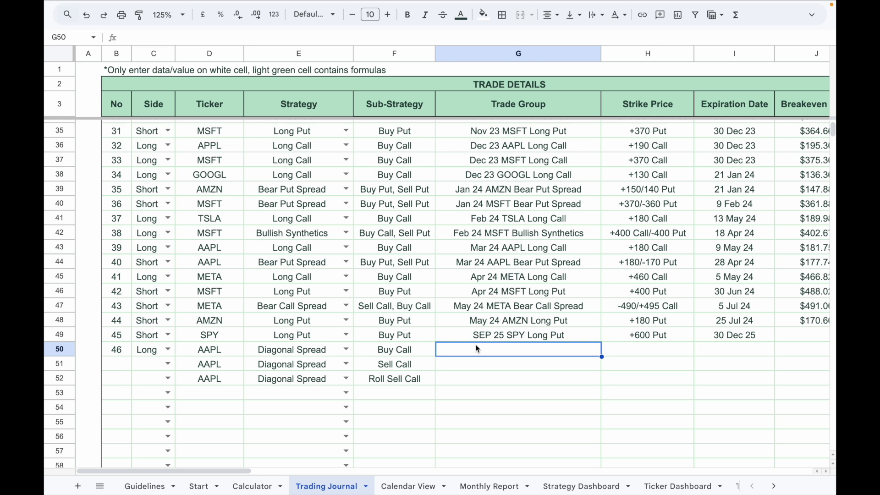
Step: Enter trade group 'SEP 25 AAPL Diagonal Spread' in G50 and fill it down to G52
text(SEP 25)
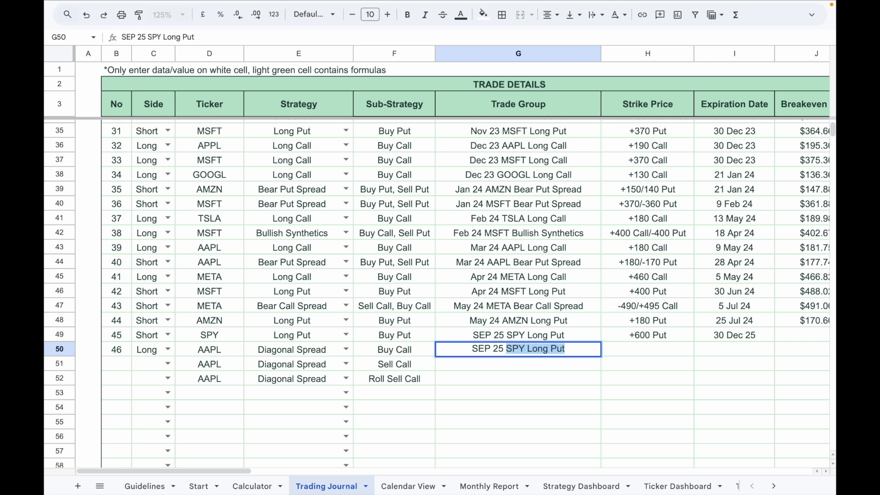
text( AAPL Dia)
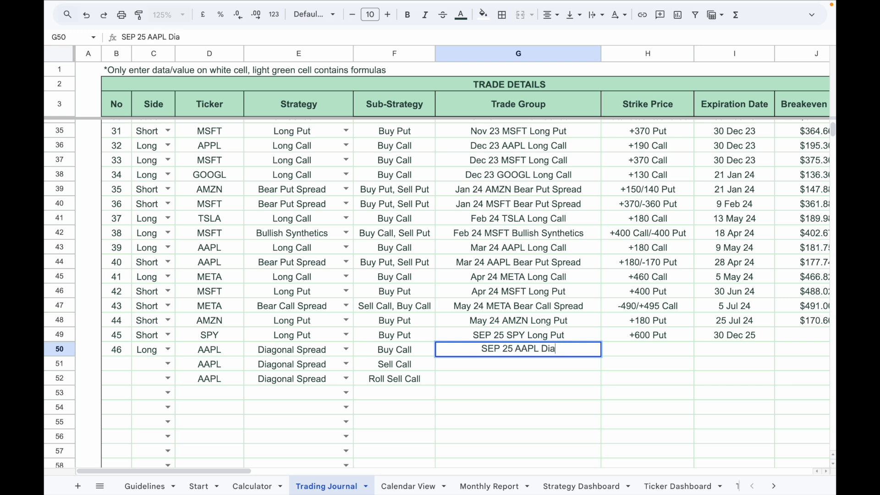
text(gonal Spread)
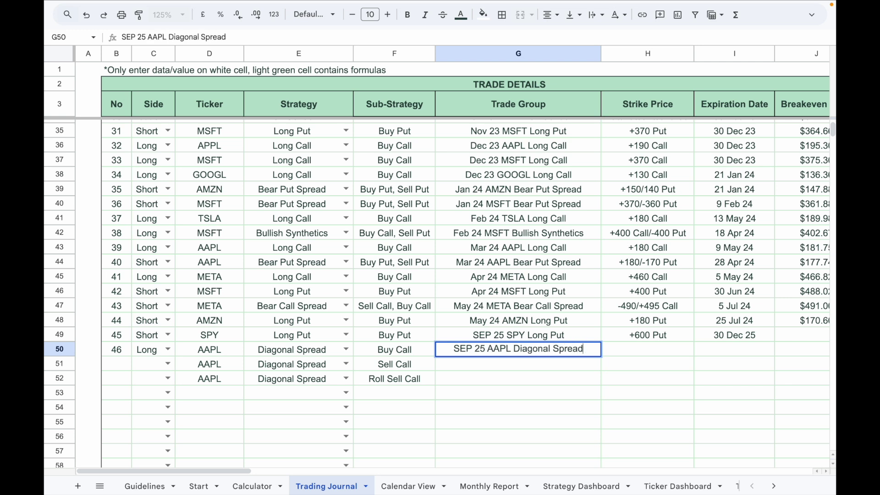
key(ctrl+Return)
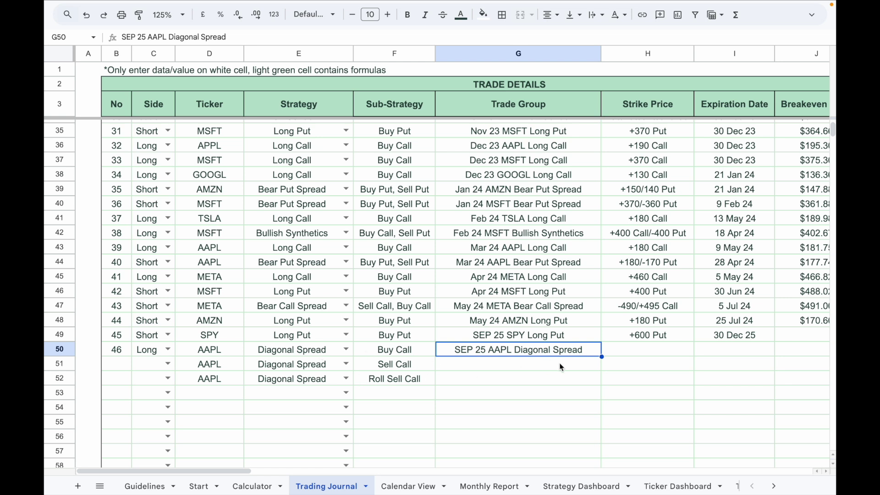
drag(601, 357, 600, 383)
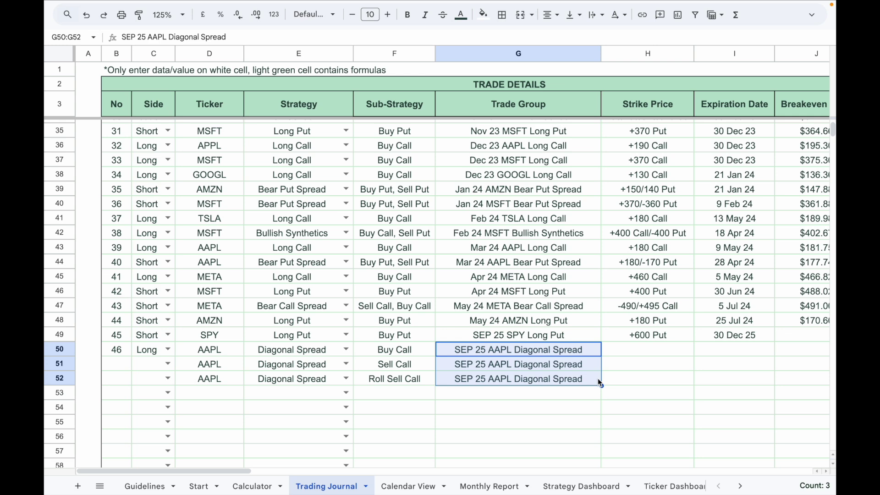
click(642, 386)
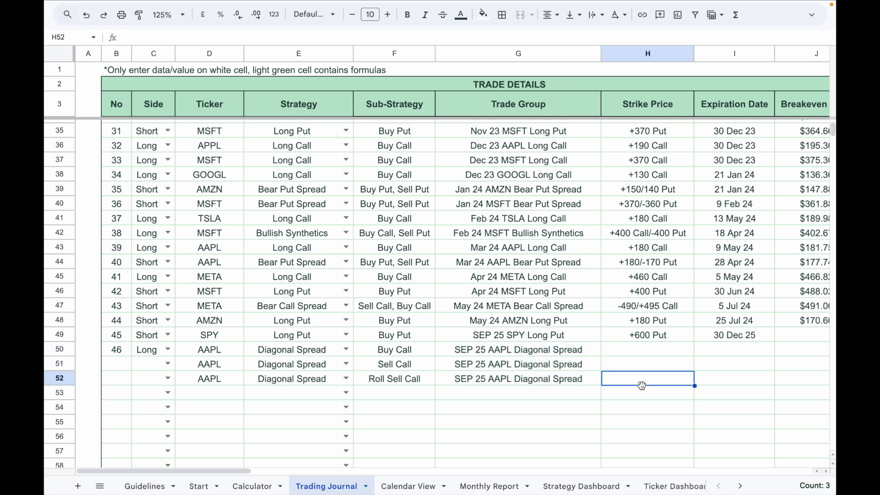
Step: Scroll through the Open Position, Close Position, P&L and Account Details columns, then select B53
scroll(642, 386, right, 3)
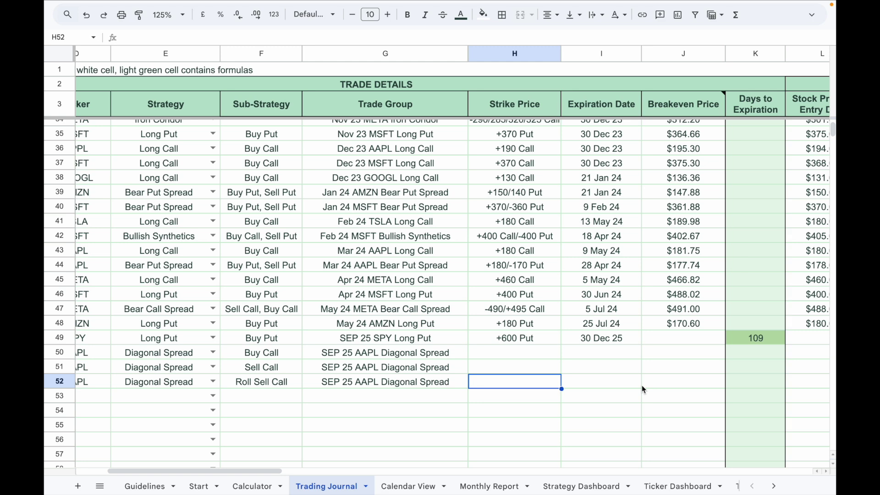
scroll(643, 389, right, 10)
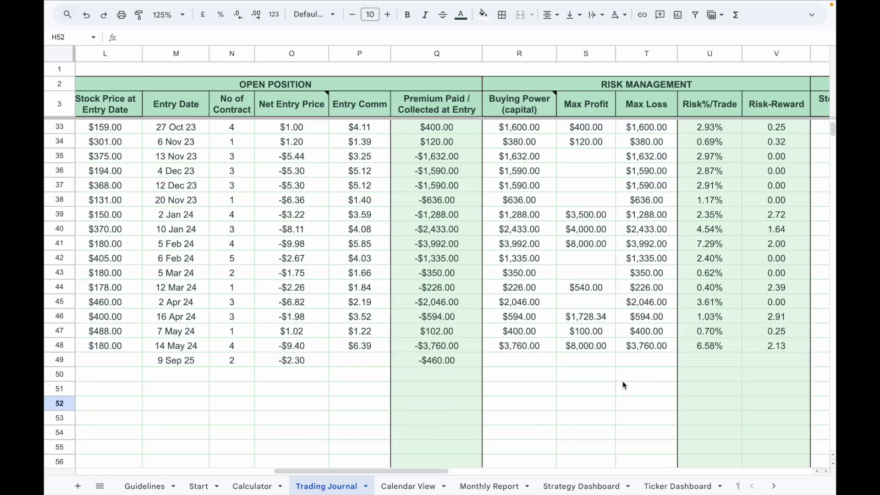
scroll(623, 385, right, 2)
scroll(571, 389, right, 10)
scroll(571, 390, up, 1)
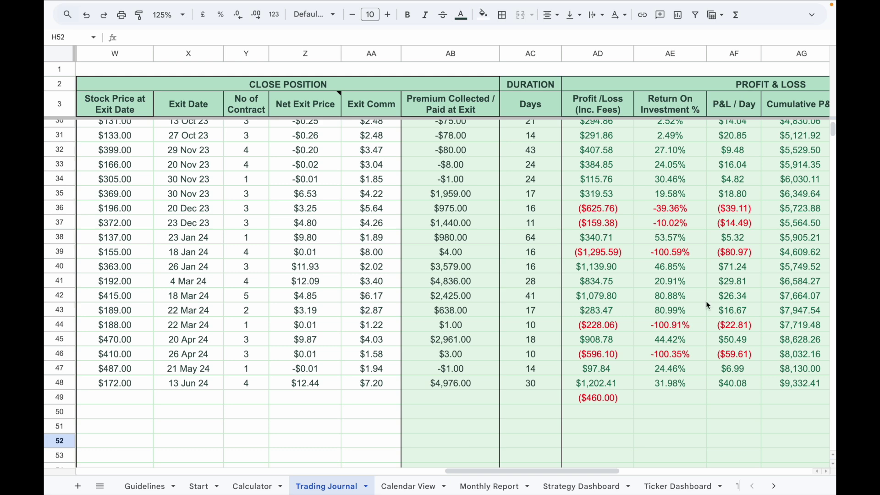
scroll(727, 296, right, 4)
scroll(727, 296, up, 1)
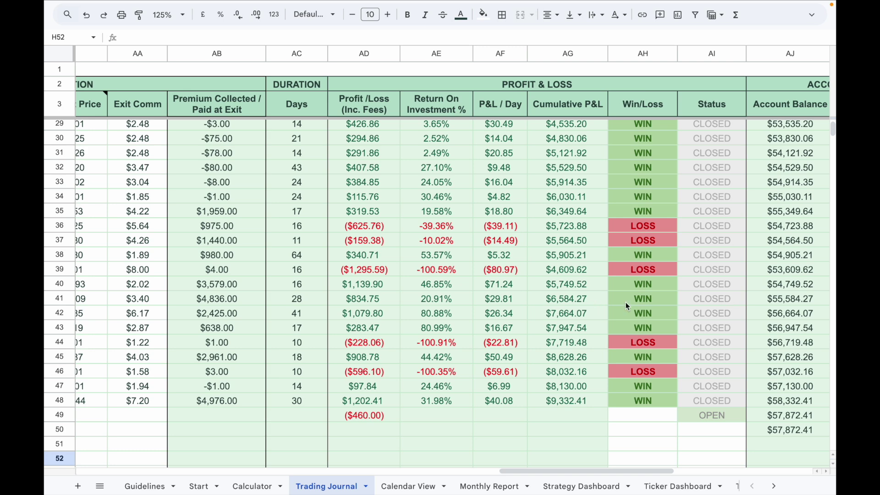
scroll(627, 306, right, 3)
scroll(627, 306, up, 1)
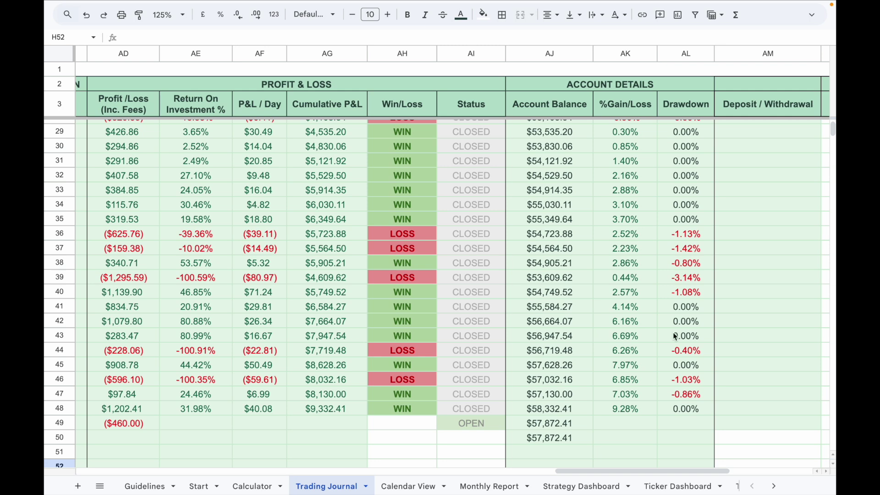
key(ctrl+BackSpace)
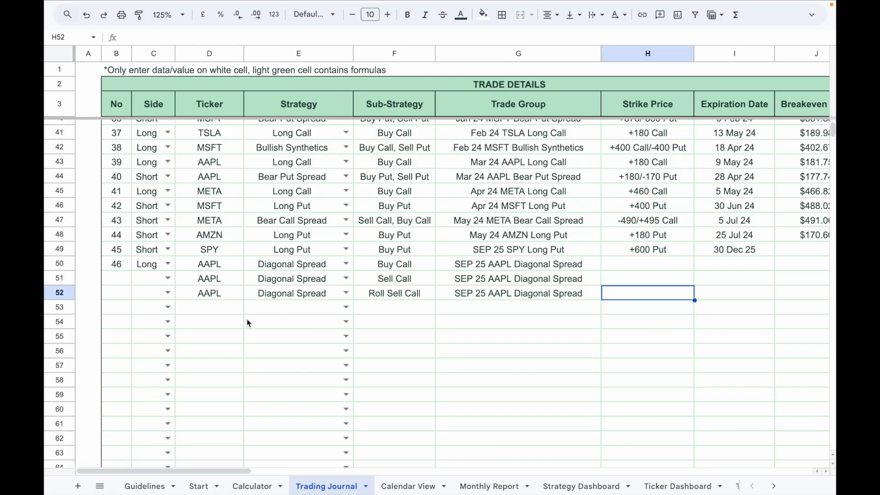
click(125, 313)
Step: Mark row 53 with a dash, date it 25 Sep 25 and enter a -1000 withdrawal
text(-)
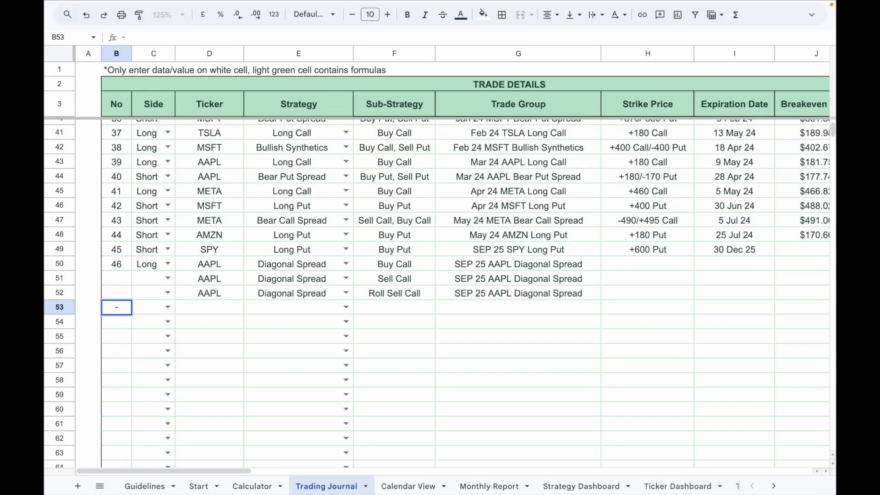
key(Tab)
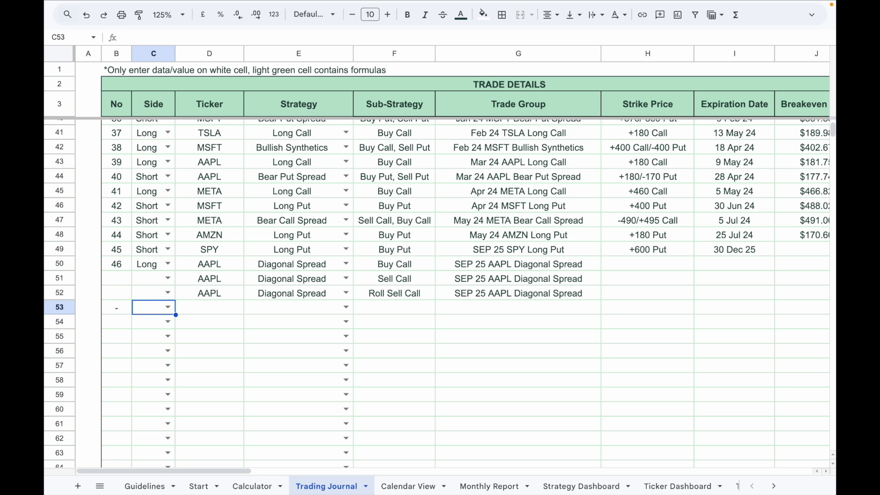
scroll(590, 319, right, 8)
click(590, 319)
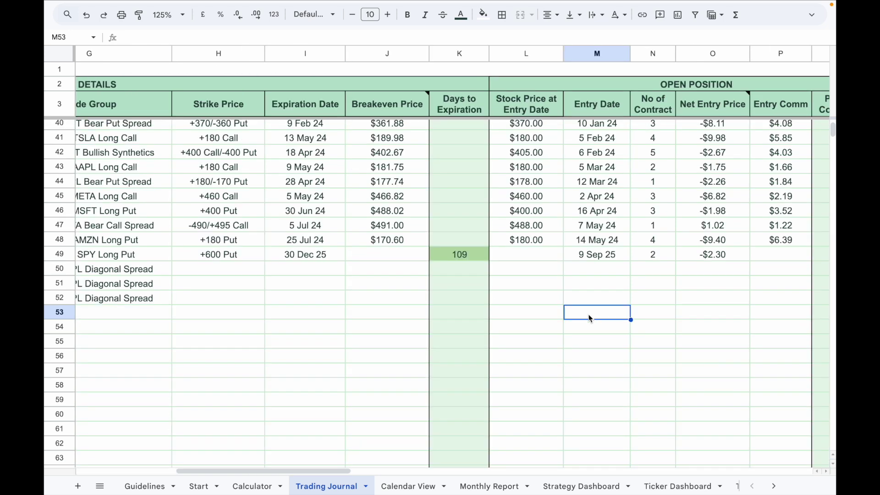
text(25 Sep 25)
scroll(523, 344, right, 10)
click(523, 345)
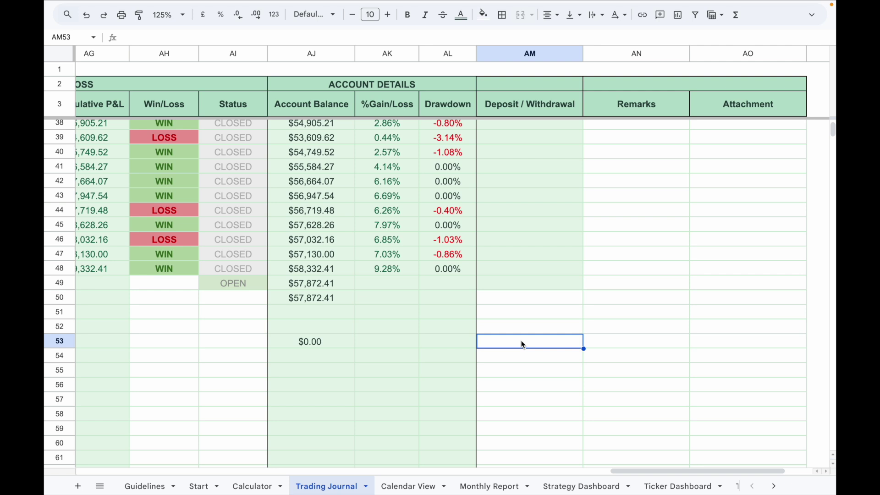
text(-1000)
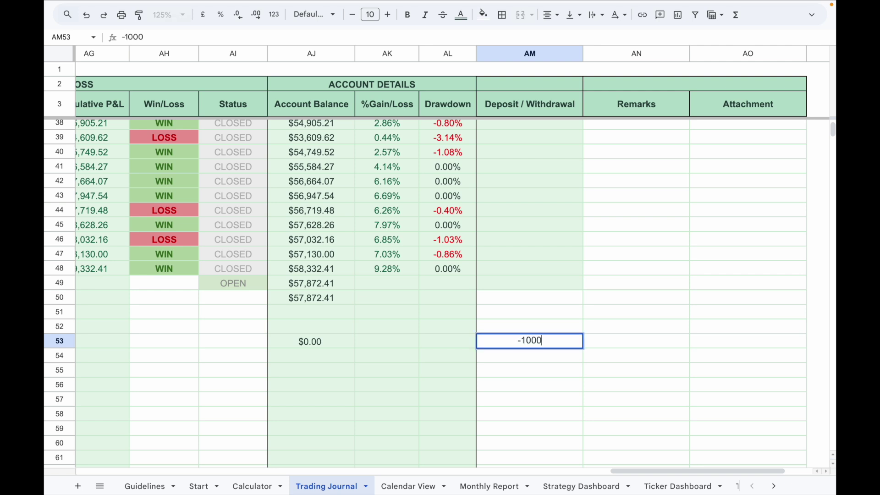
Step: Set the Calendar View range to Jan 2023 - Dec 2023, then move to Monthly Report
key(Return)
key(ctrl+shift+Page_Down)
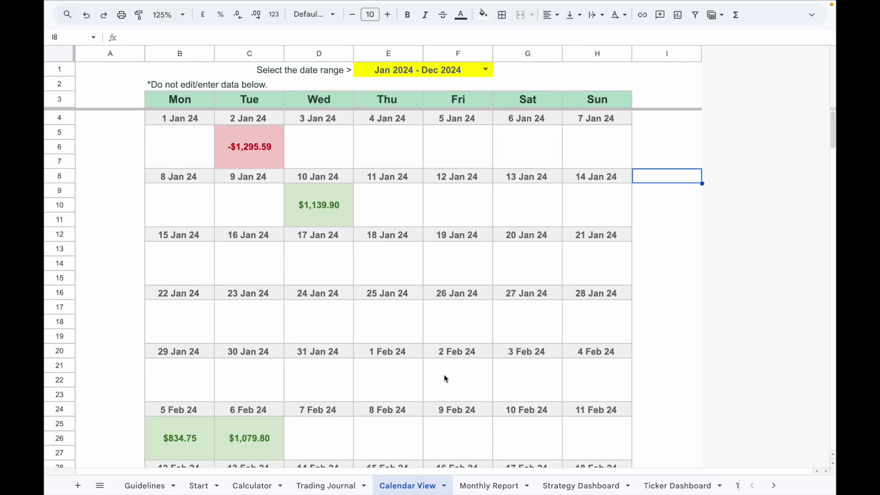
click(485, 71)
click(468, 86)
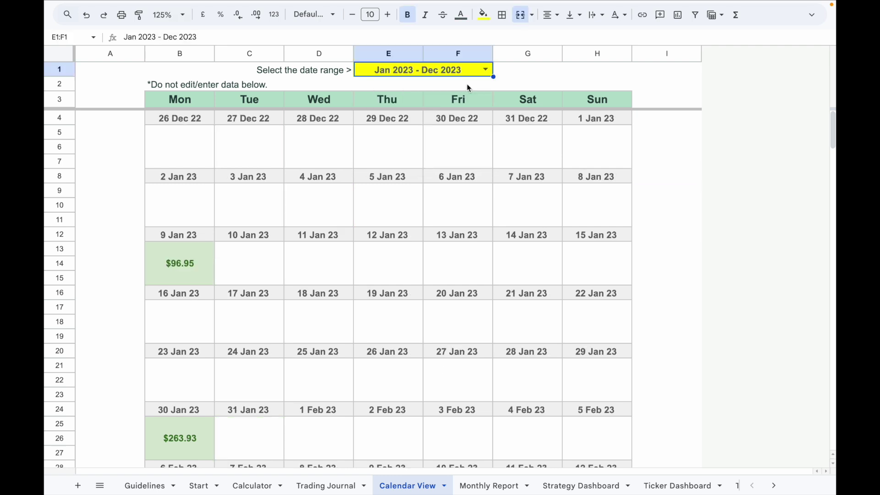
scroll(307, 267, down, 15)
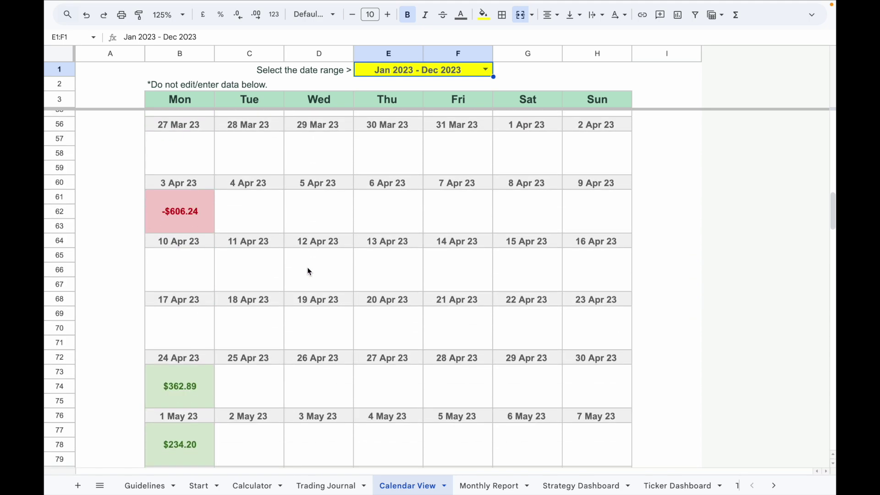
key(ctrl+shift+Page_Down)
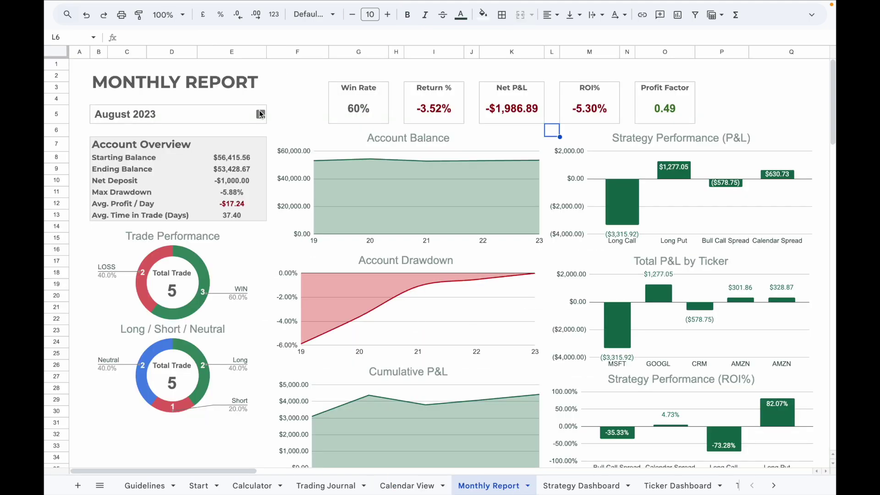
Step: Show the Sep 2023 Monthly Report, view its Trade Details table, then go to Strategy Dashboard
click(259, 114)
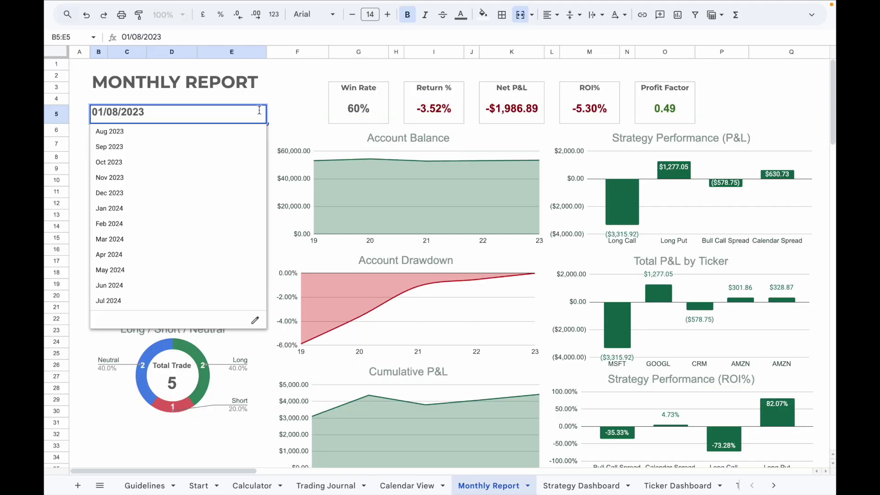
click(236, 149)
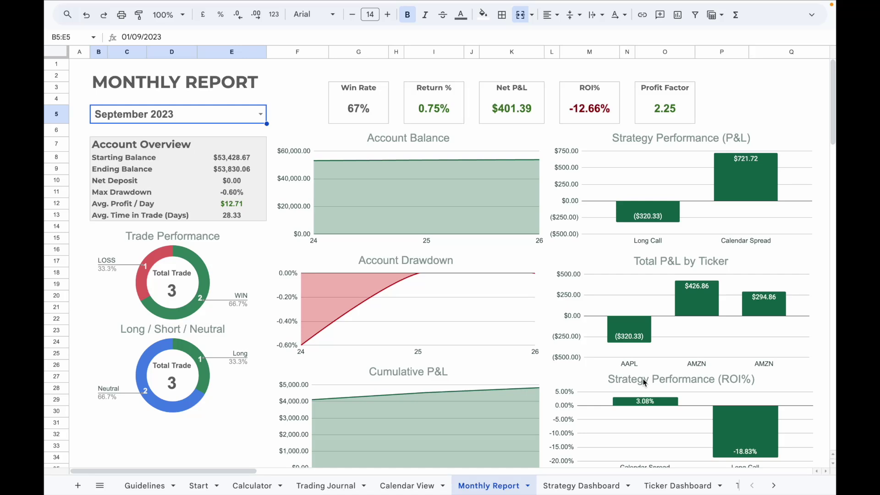
scroll(643, 379, right, 15)
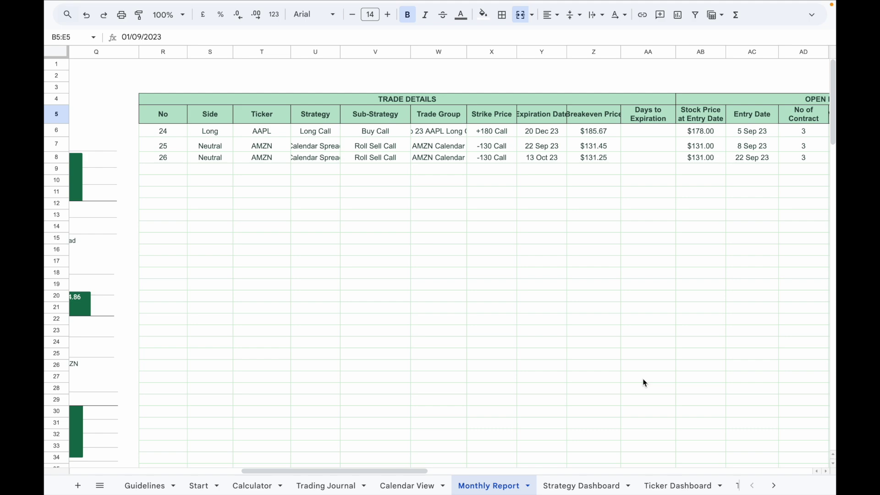
key(ctrl+Page_Down)
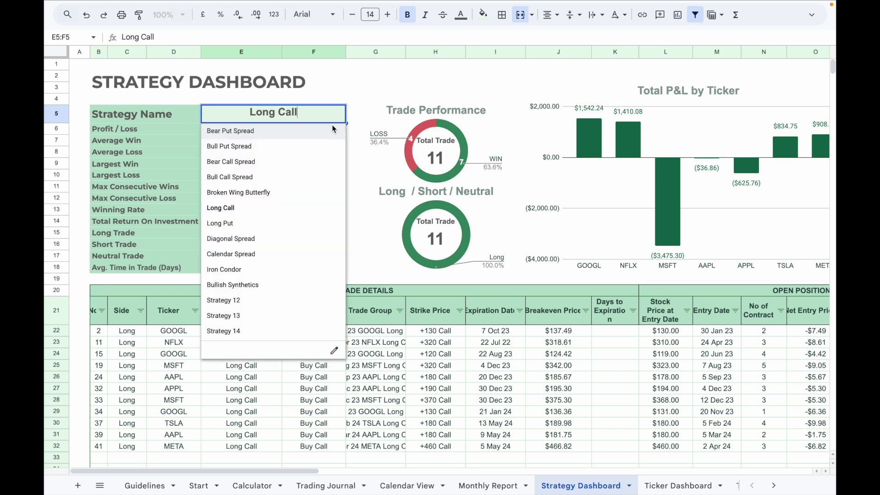
Step: Show Long Put statistics and its sub-strategy chart, then go to the Ticker Dashboard
click(291, 223)
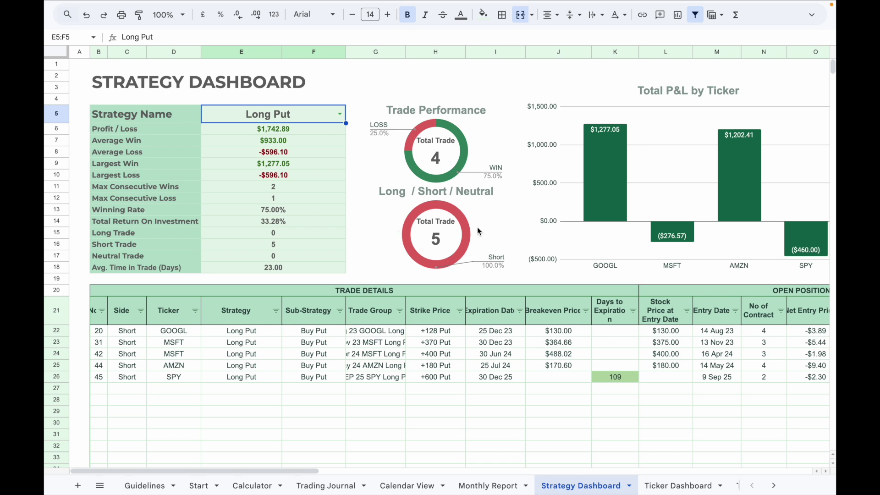
scroll(477, 227, right, 8)
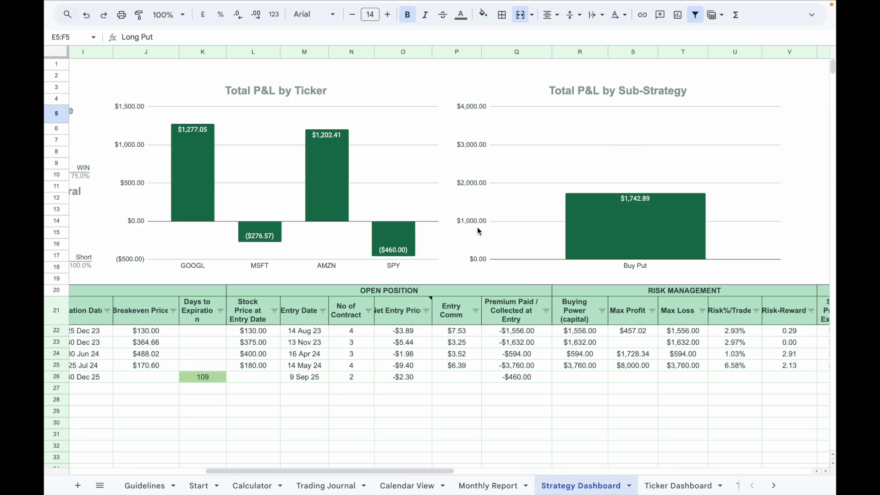
key(ctrl+shift+Page_Down)
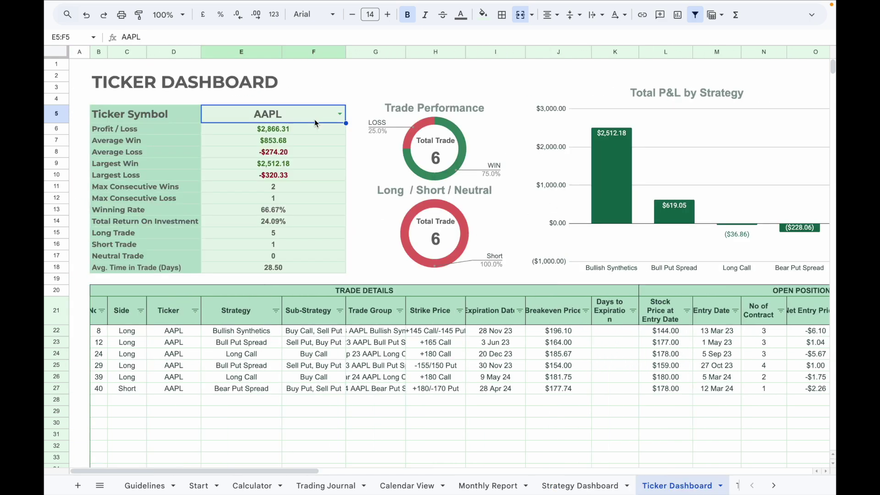
Step: Select AMZN in the ticker dropdown and filter the Strategy column to Calendar Spread only
click(340, 114)
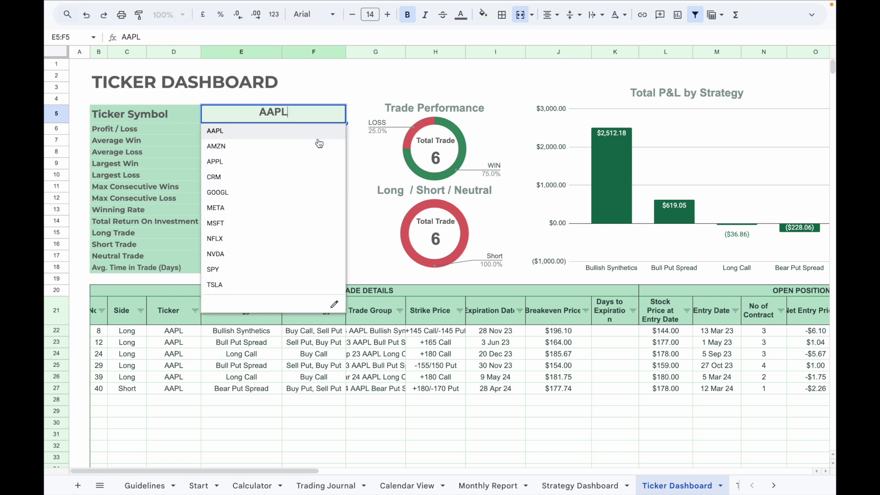
click(314, 153)
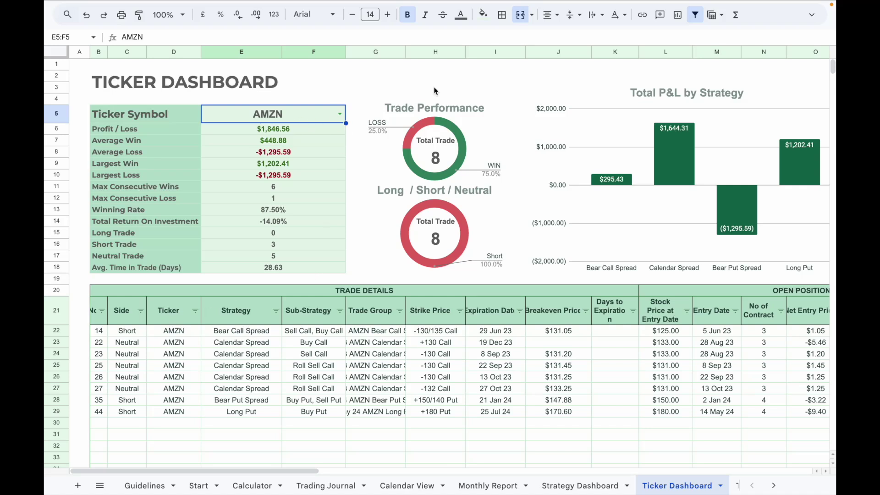
click(276, 311)
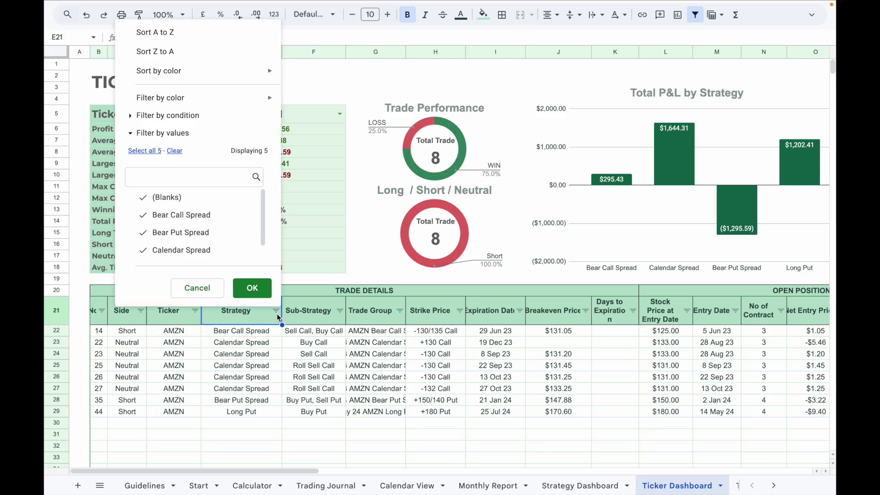
click(175, 152)
click(181, 250)
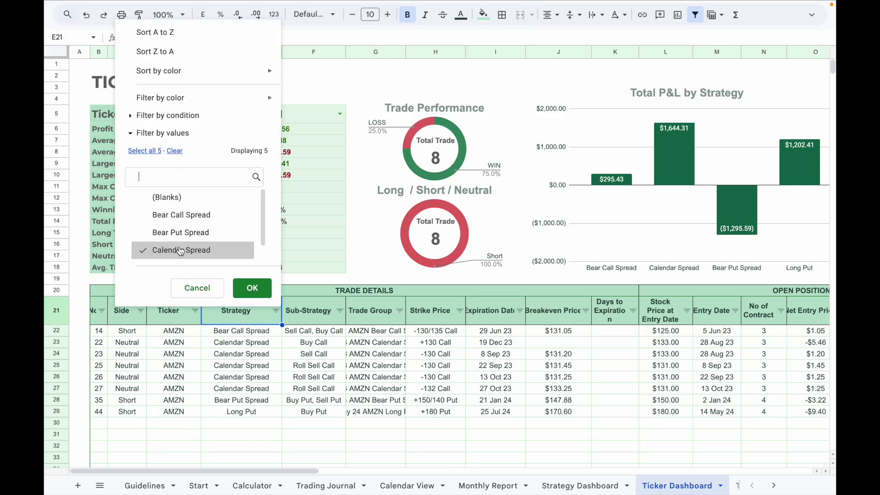
click(251, 288)
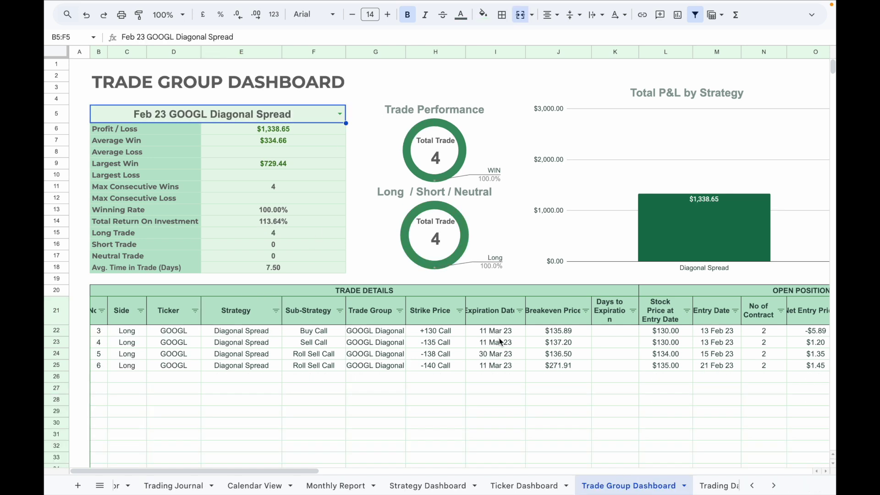
Step: Check the trade group list and keep Feb 23 GOOGL Diagonal Spread selected
click(341, 114)
click(325, 131)
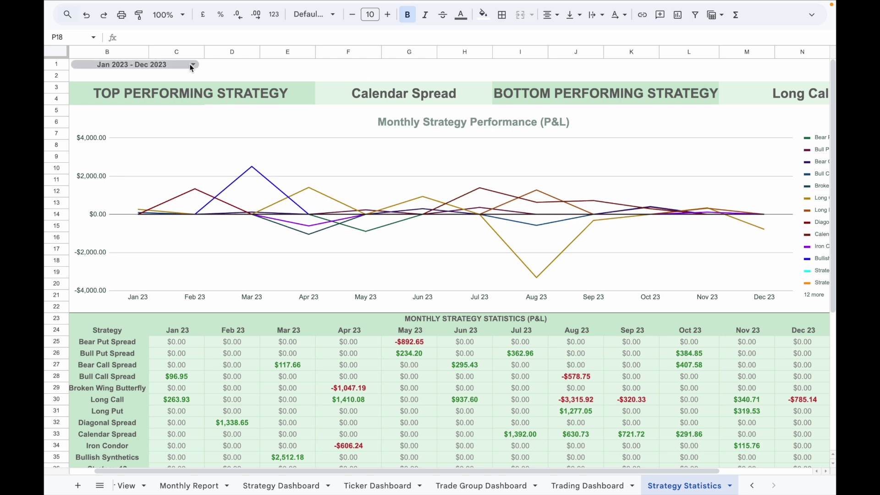
Step: Select cell D1 on Strategy Statistics, then move to the Trading Dashboard sheet
click(218, 69)
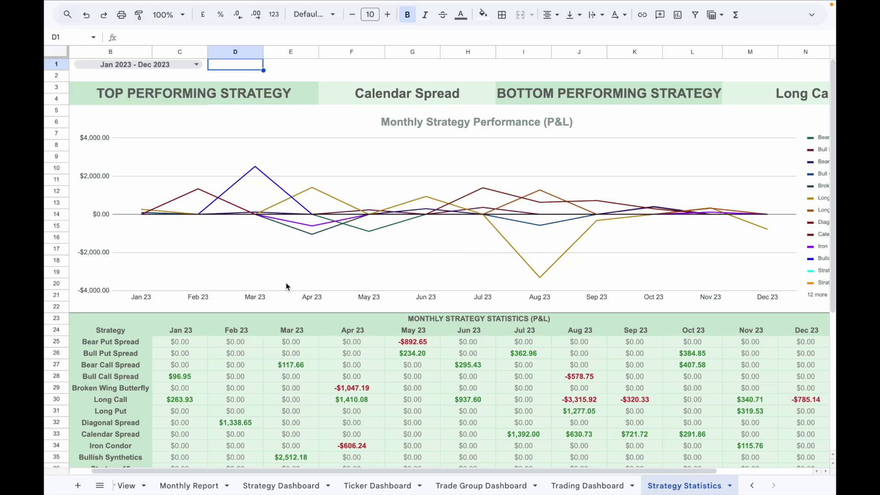
key(ctrl+shift+Page_Up)
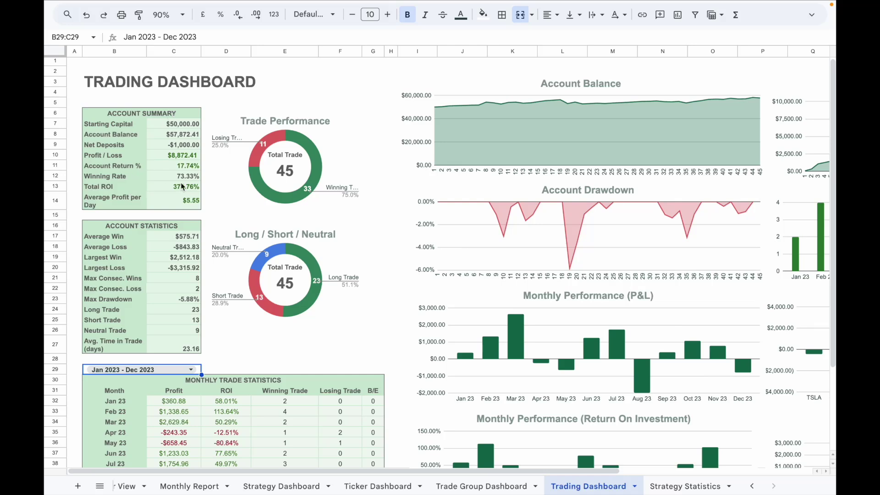
scroll(139, 209, down, 1)
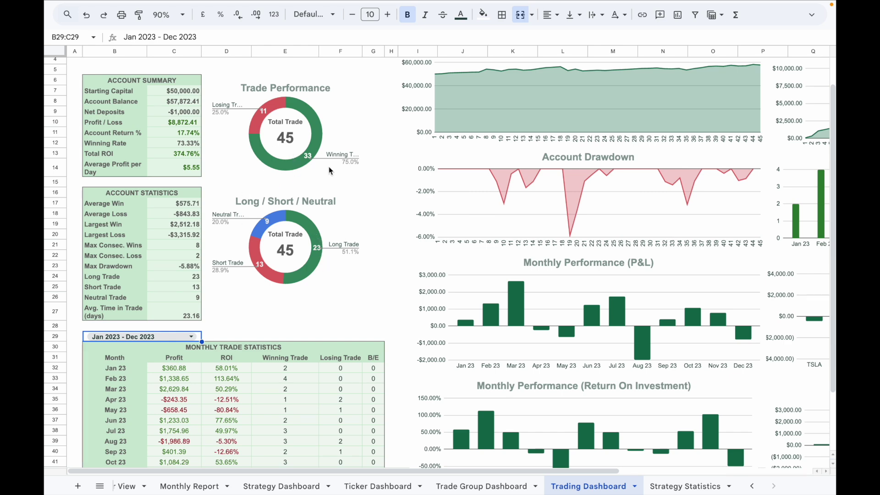
scroll(279, 139, down, 2)
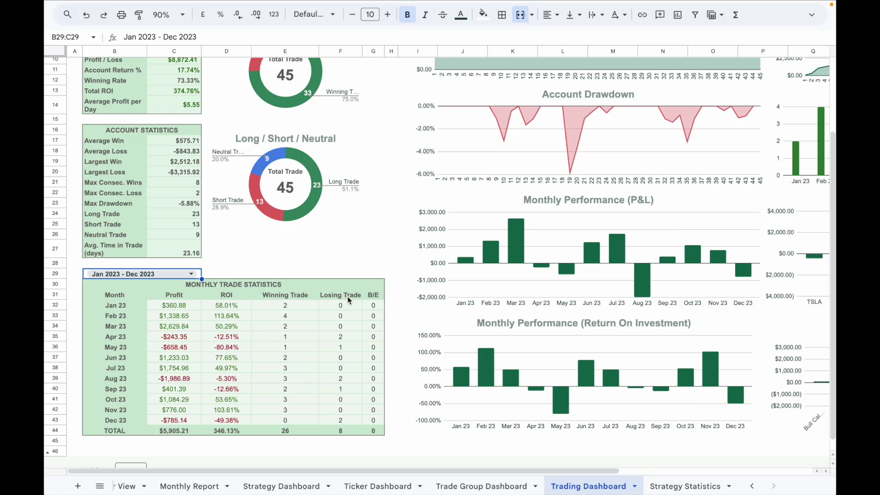
Step: Choose Jan 2024 - Dec 2024 in the B29 year dropdown and review the updated charts
click(191, 274)
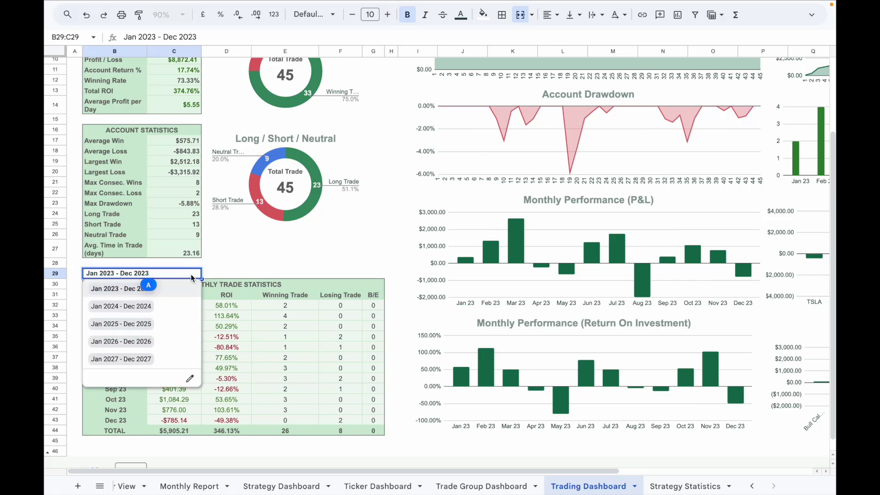
click(168, 307)
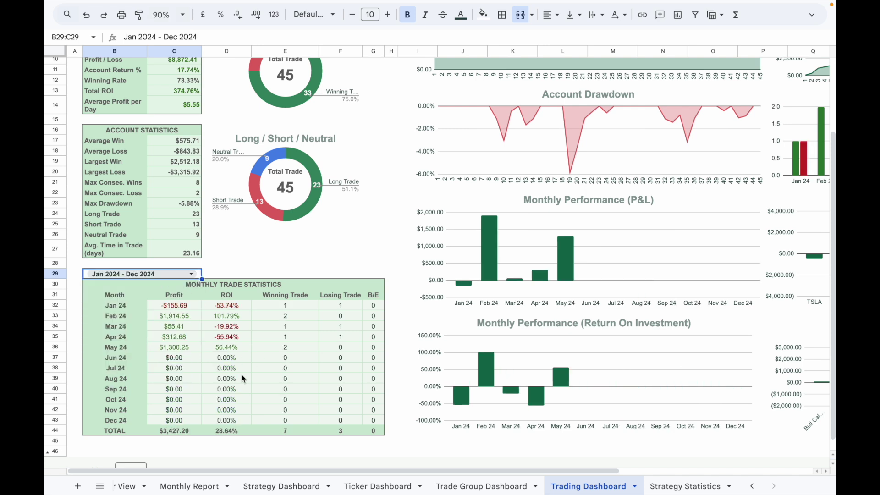
scroll(241, 375, up, 1)
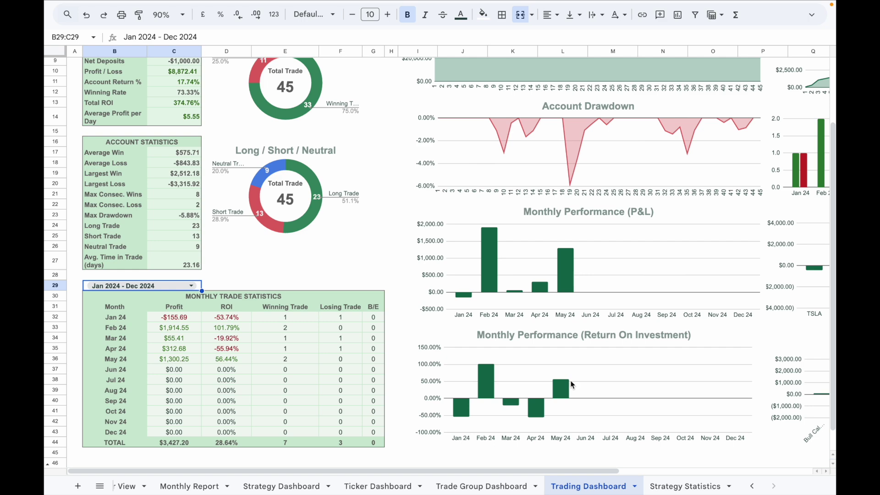
scroll(769, 171, right, 5)
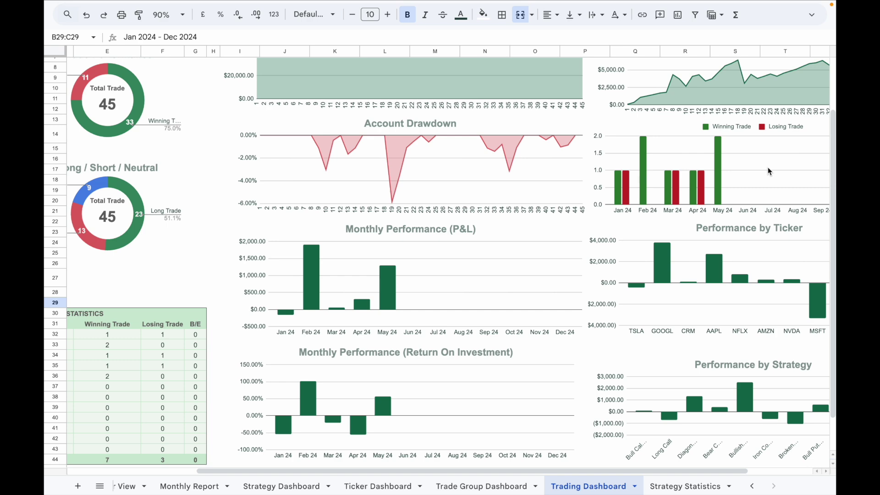
scroll(263, 331, left, 5)
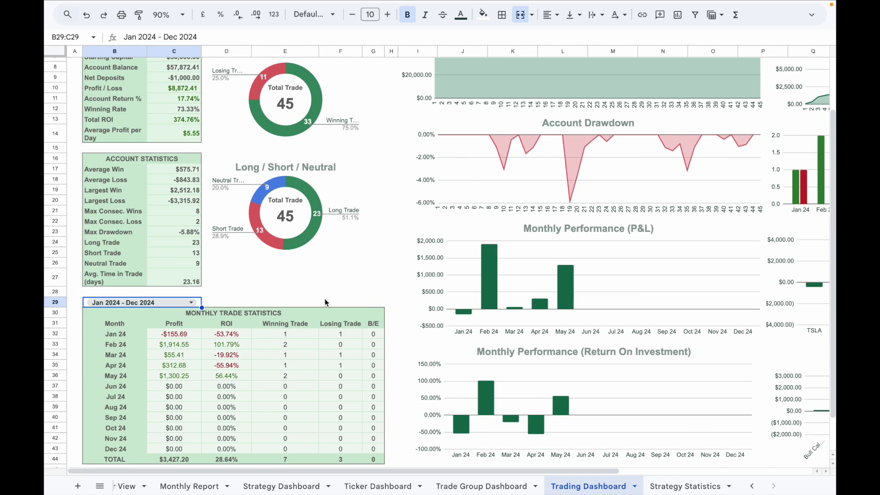
scroll(415, 334, up, 3)
scroll(415, 334, right, 3)
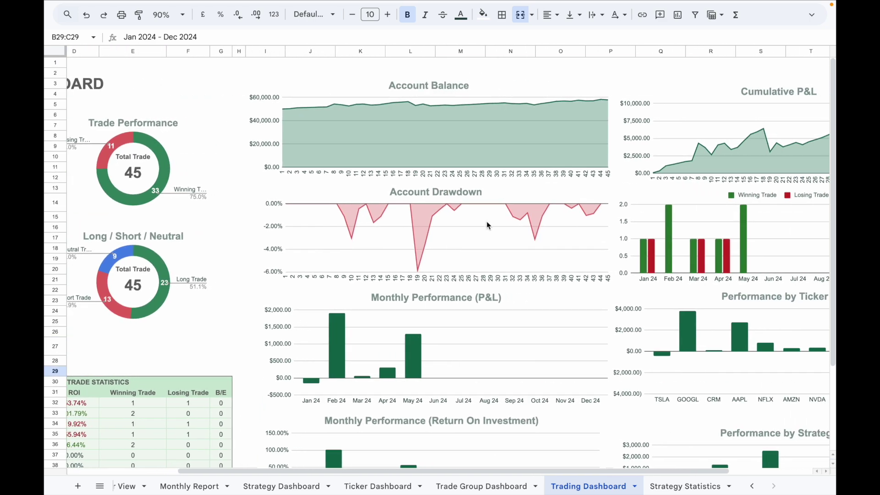
scroll(488, 224, right, 2)
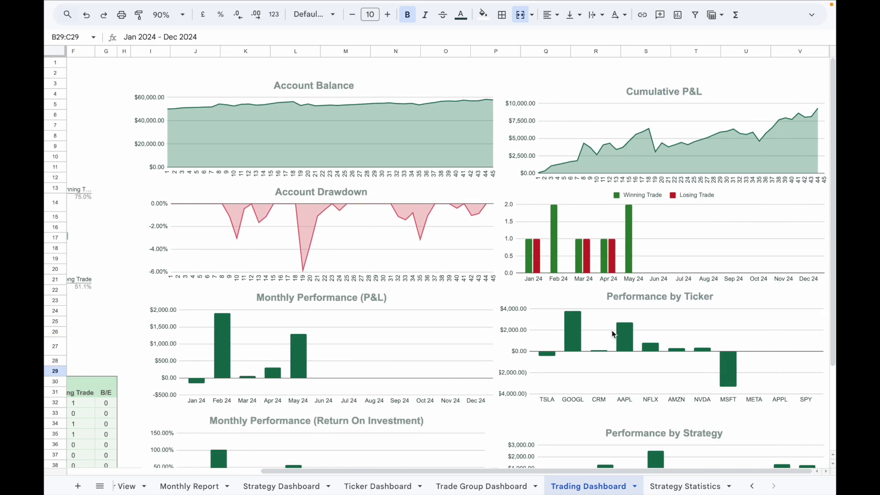
scroll(649, 335, down, 5)
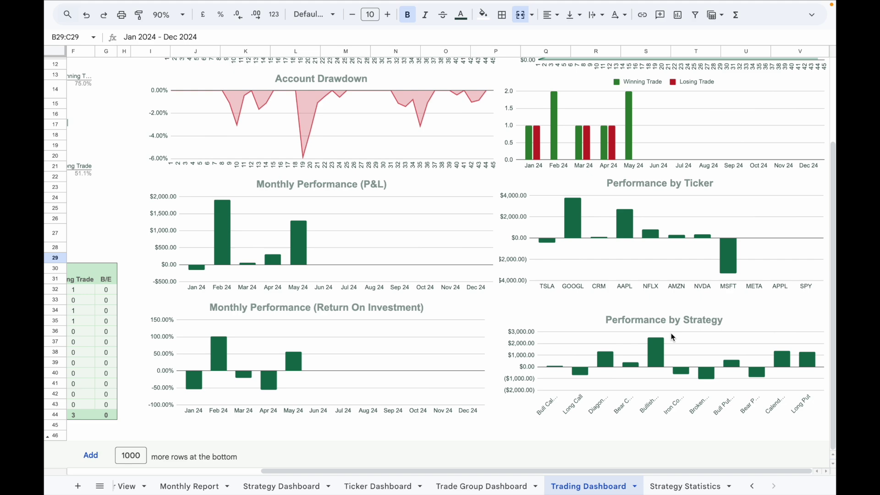
scroll(673, 337, up, 5)
scroll(513, 401, left, 3)
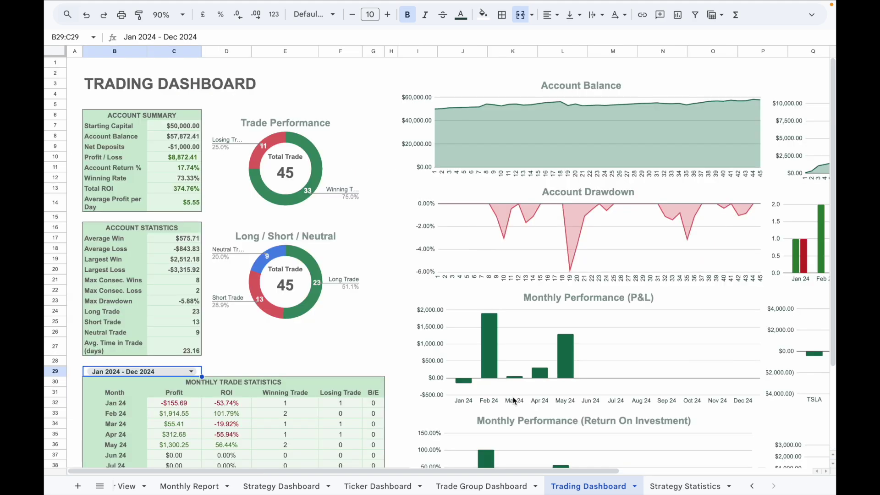